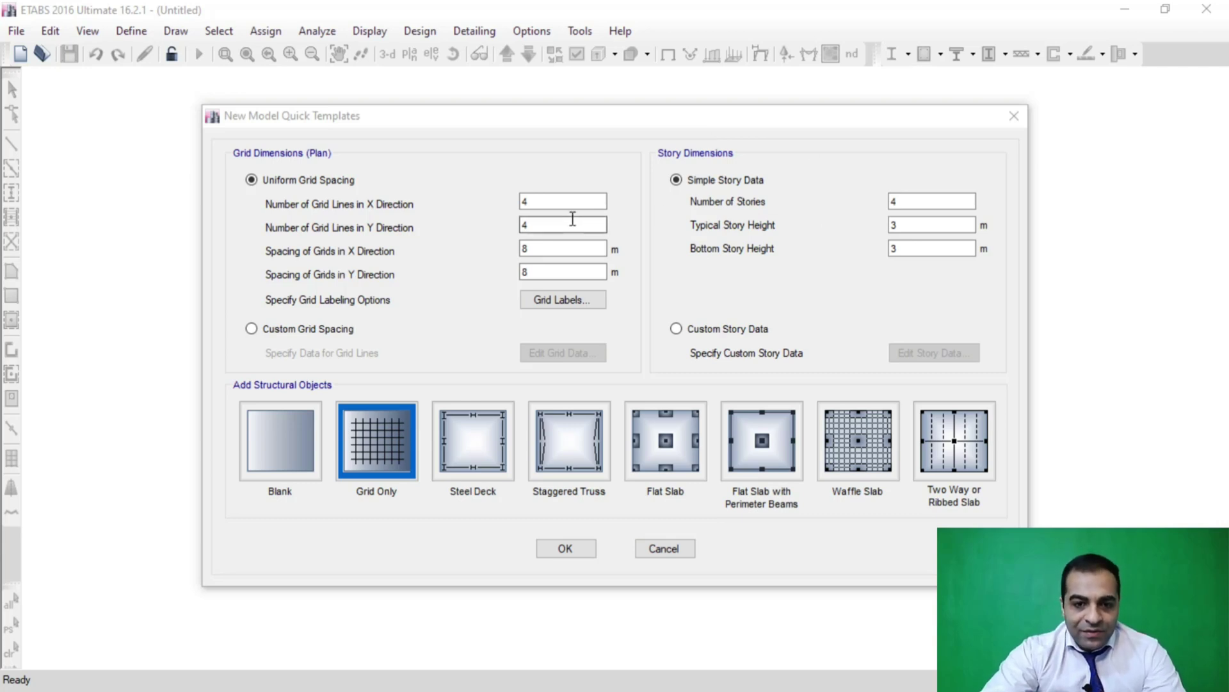
# Step: Create a one-storey grid-only model with 2 X and 1 Y grid lines spaced 5 m
pyautogui.click(572, 207)
pyautogui.write('2')
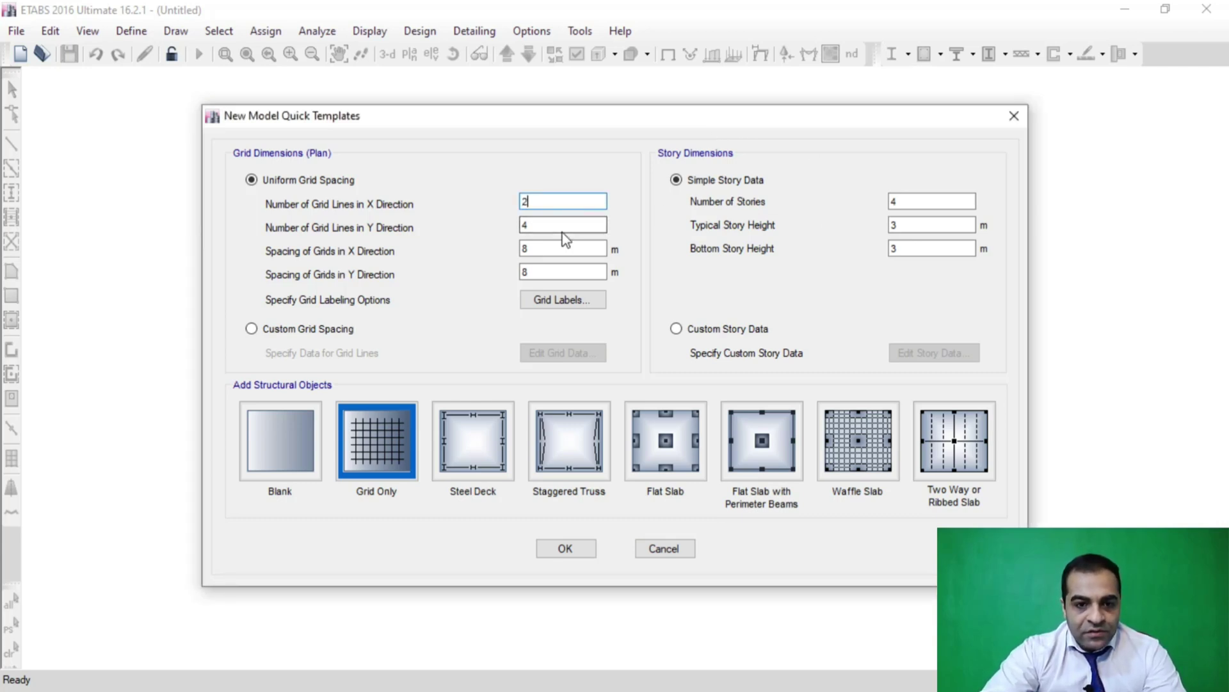
pyautogui.press('Tab')
pyautogui.write('1')
pyautogui.press('Tab')
pyautogui.write('5')
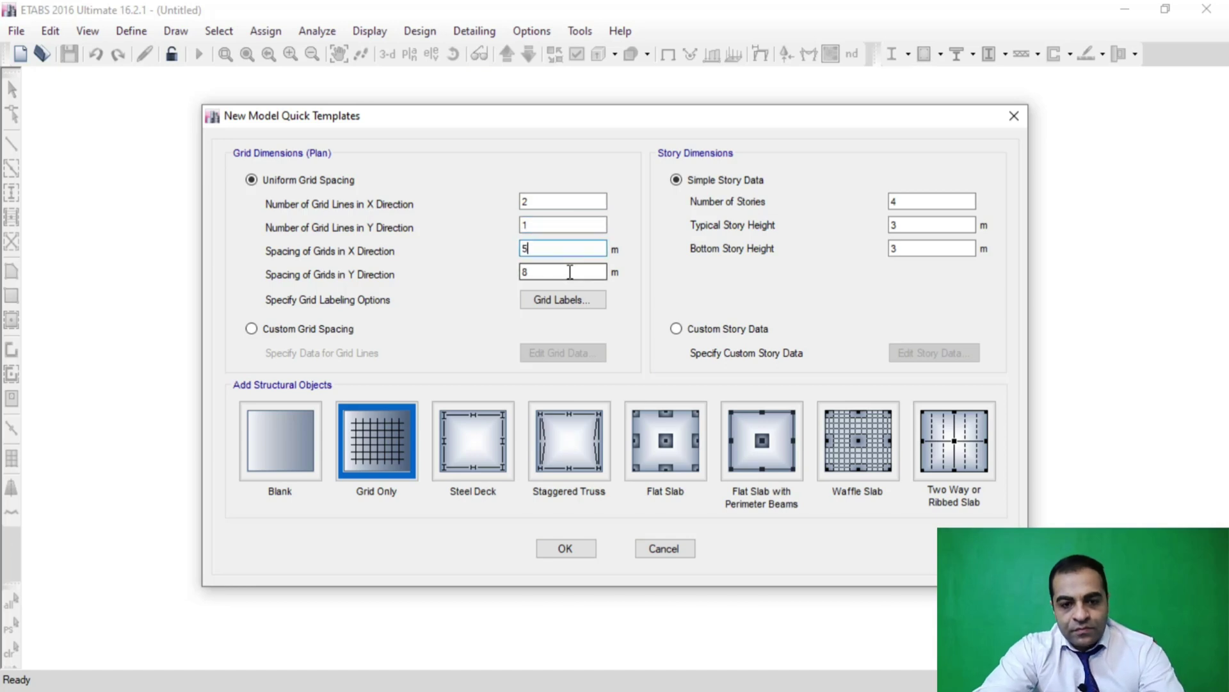
pyautogui.press('Tab')
pyautogui.write('5')
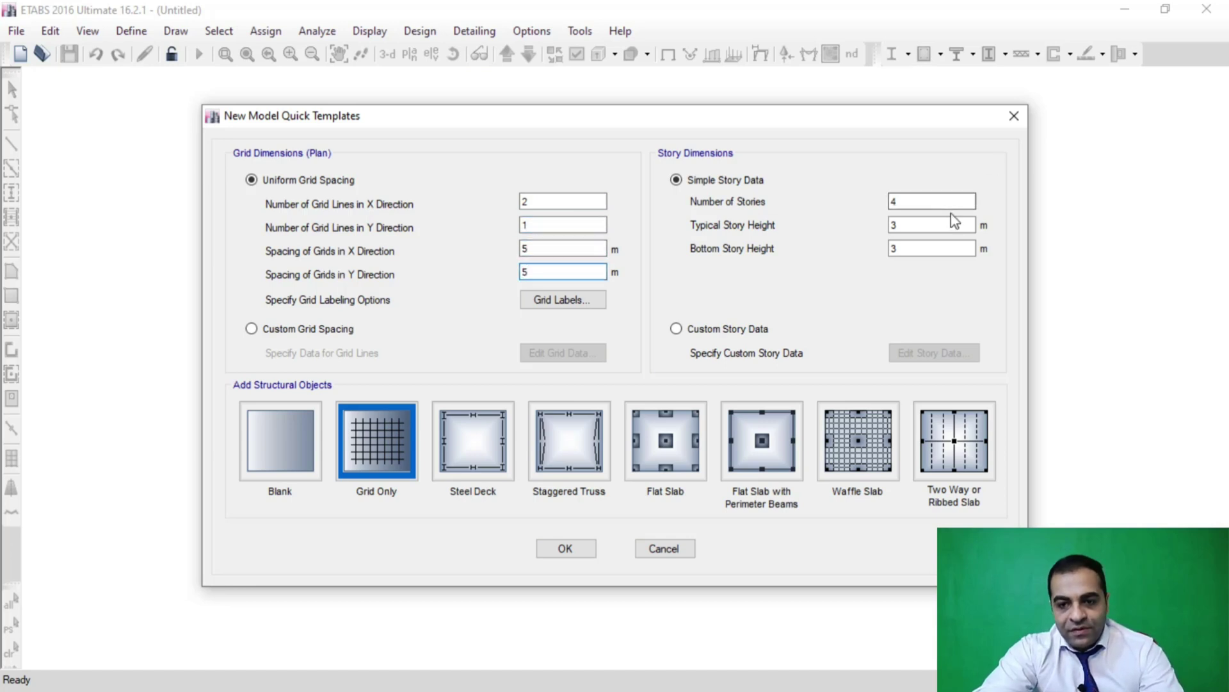
pyautogui.click(953, 204)
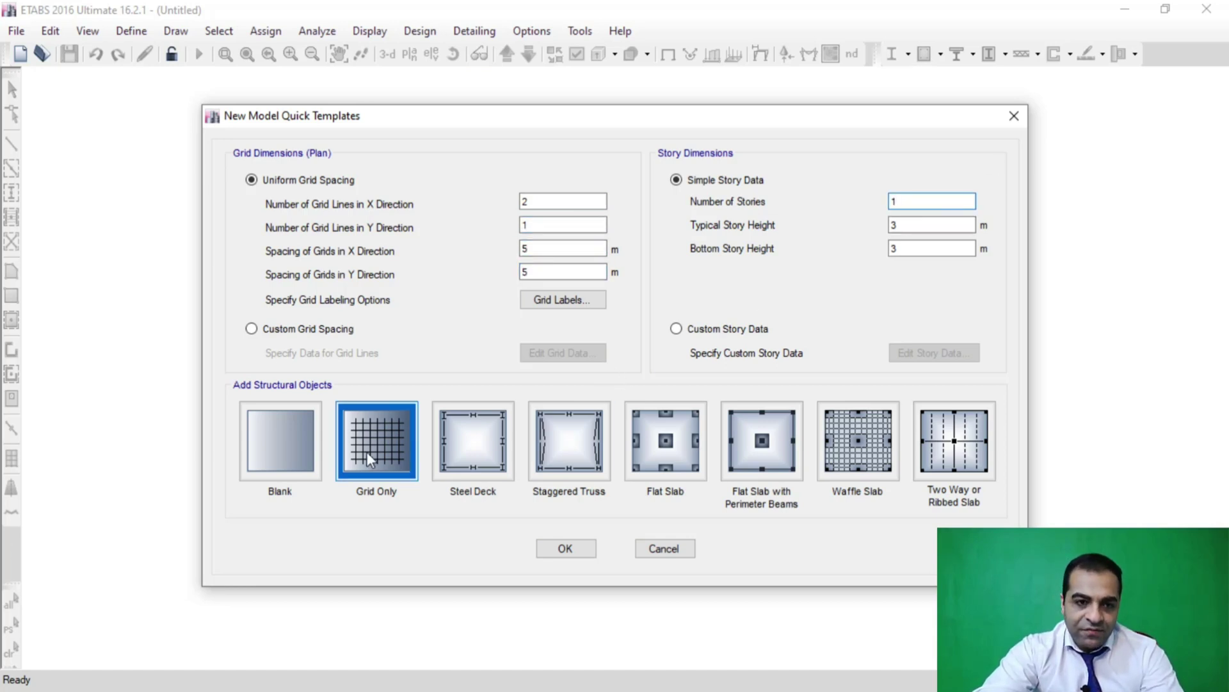
pyautogui.click(564, 547)
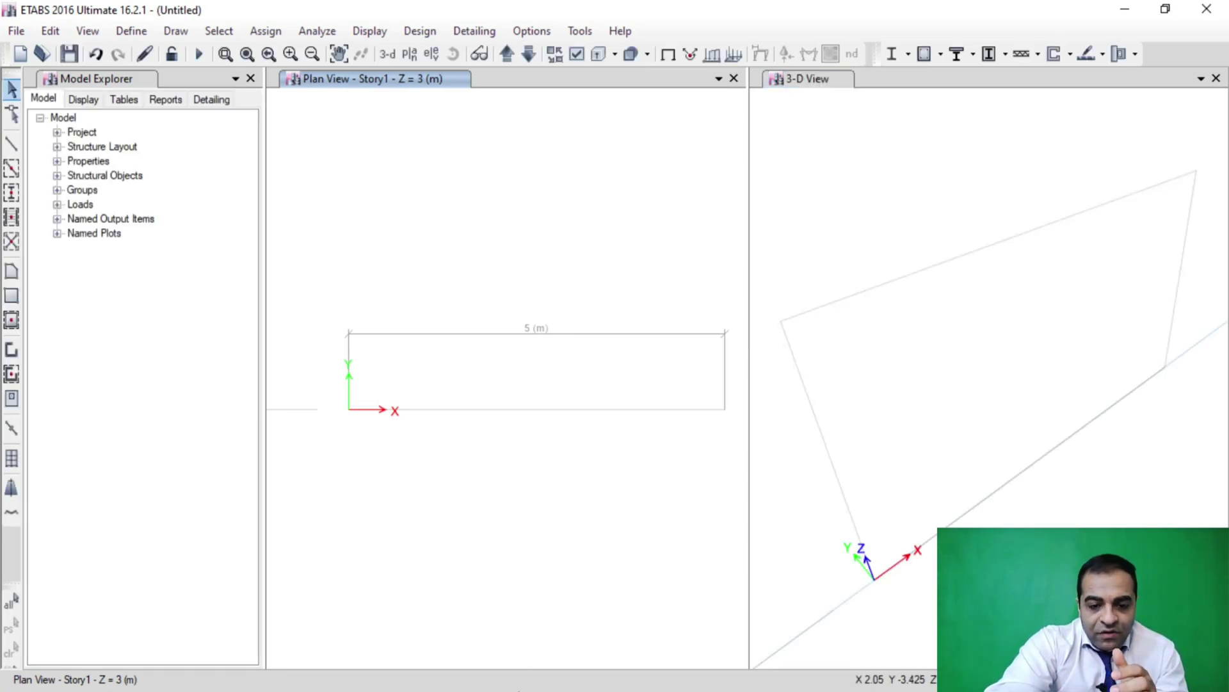
# Step: Switch to the blank PowerPoint slide and ink the beam's upper and lower edges beside the column
pyautogui.click(1125, 10)
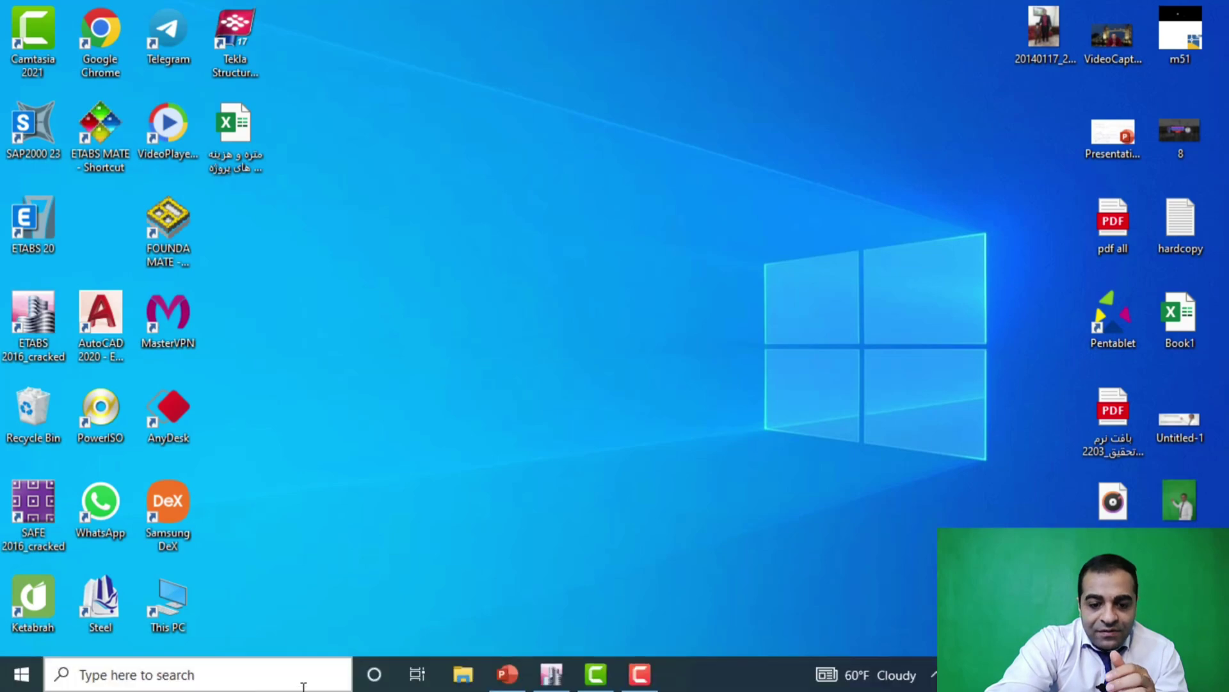
pyautogui.click(504, 678)
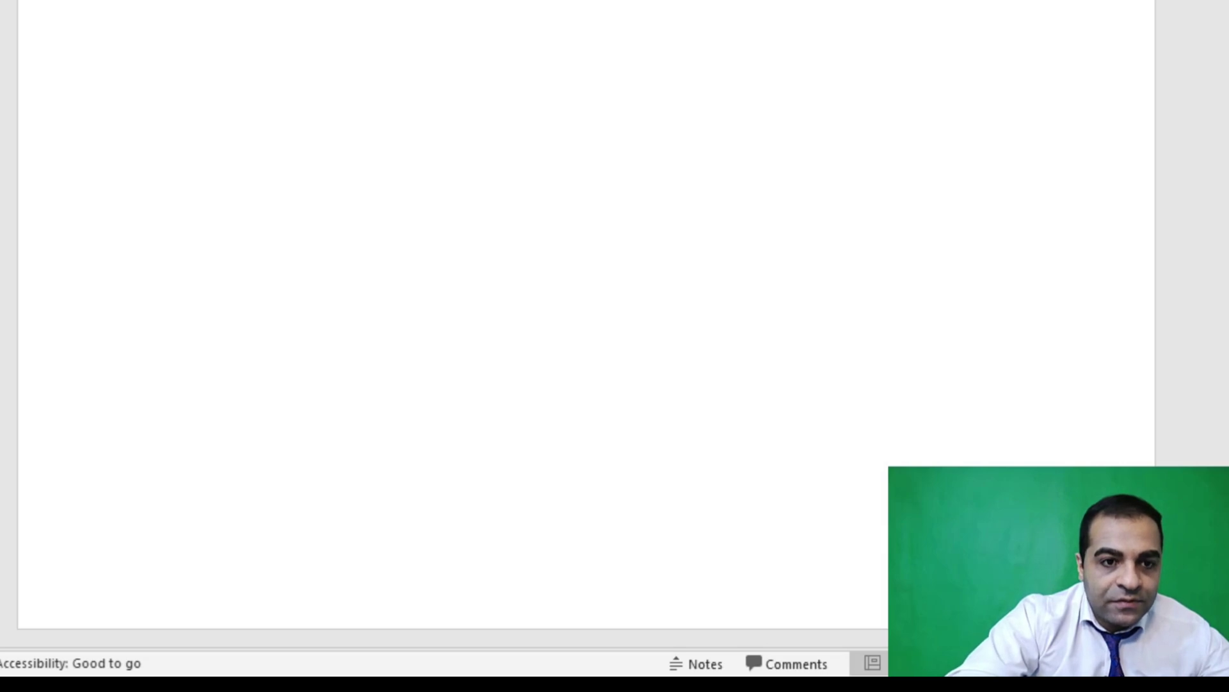
pyautogui.hotkey('ctrl', 'p')
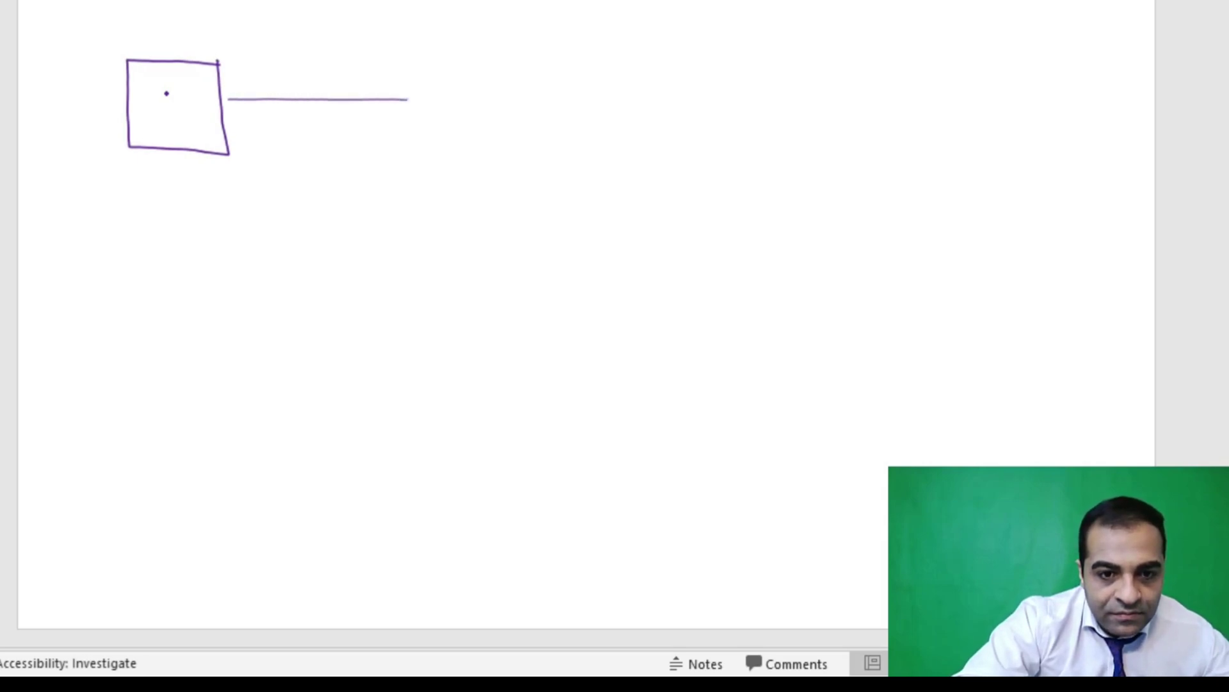
pyautogui.moveTo(229, 99); pyautogui.dragTo(223, 99)
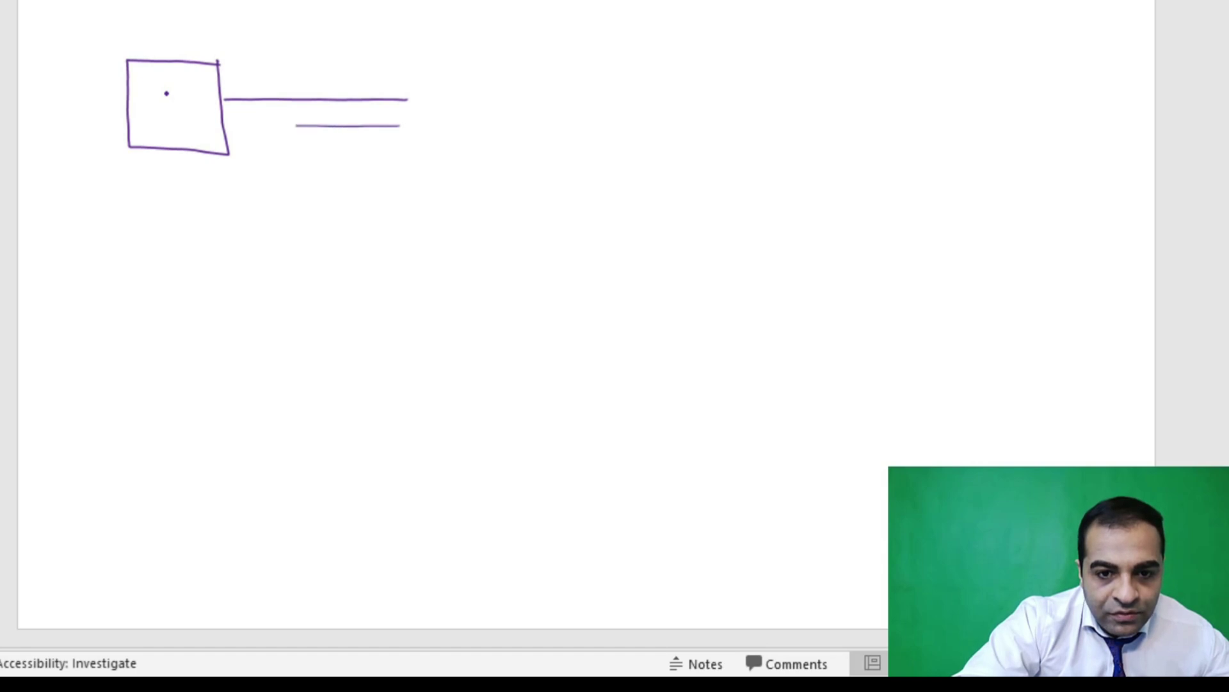
pyautogui.moveTo(296, 126); pyautogui.dragTo(285, 126)
# Step: Erase those beam lines, redraw both edges meeting the column, and close the beam's far end
pyautogui.press('e')
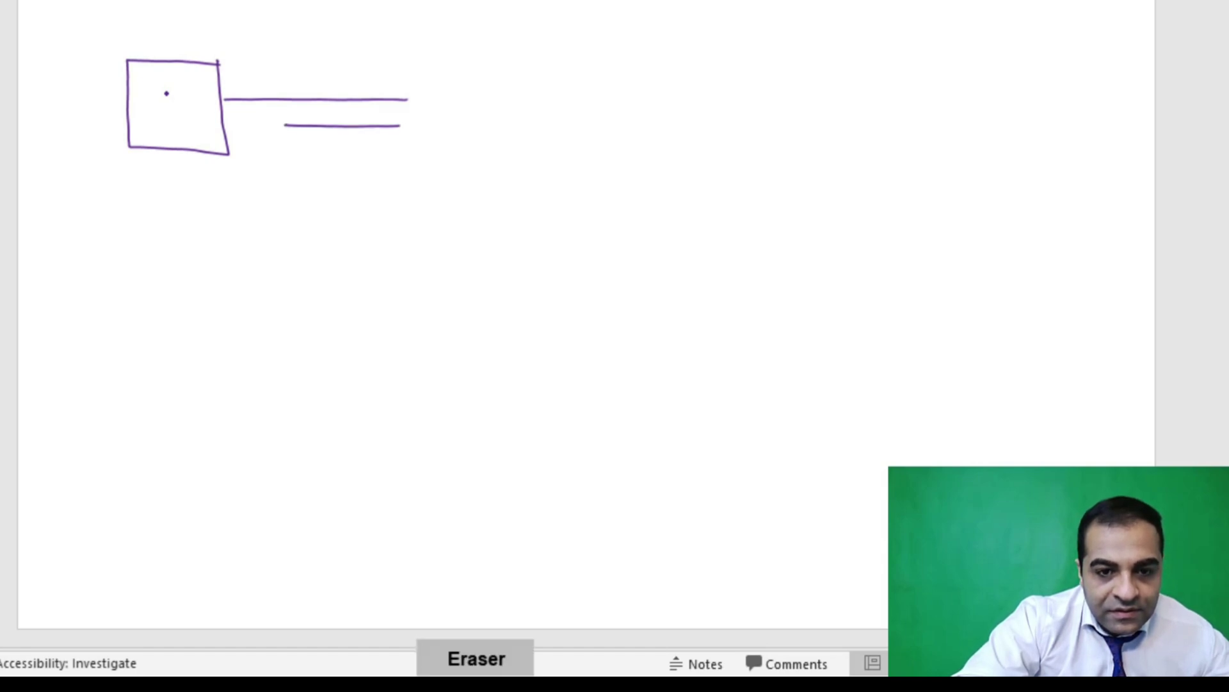
pyautogui.click(342, 126)
pyautogui.click(317, 99)
pyautogui.hotkey('ctrl', 'p')
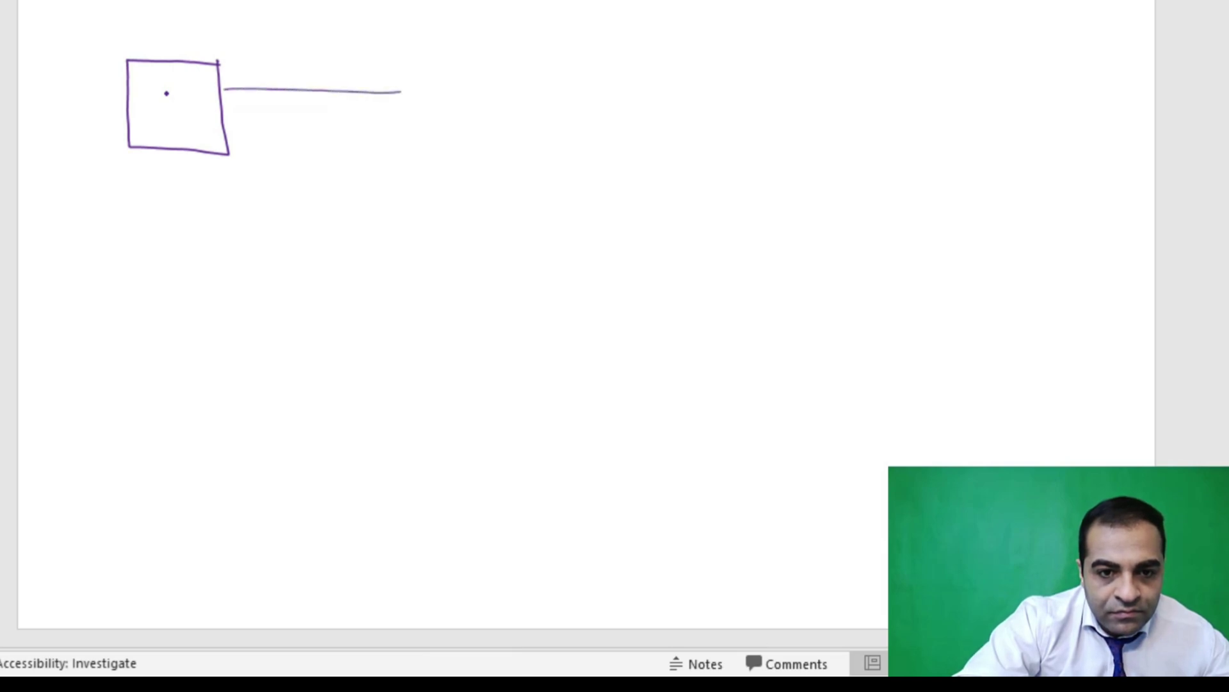
pyautogui.moveTo(224, 89); pyautogui.dragTo(219, 89)
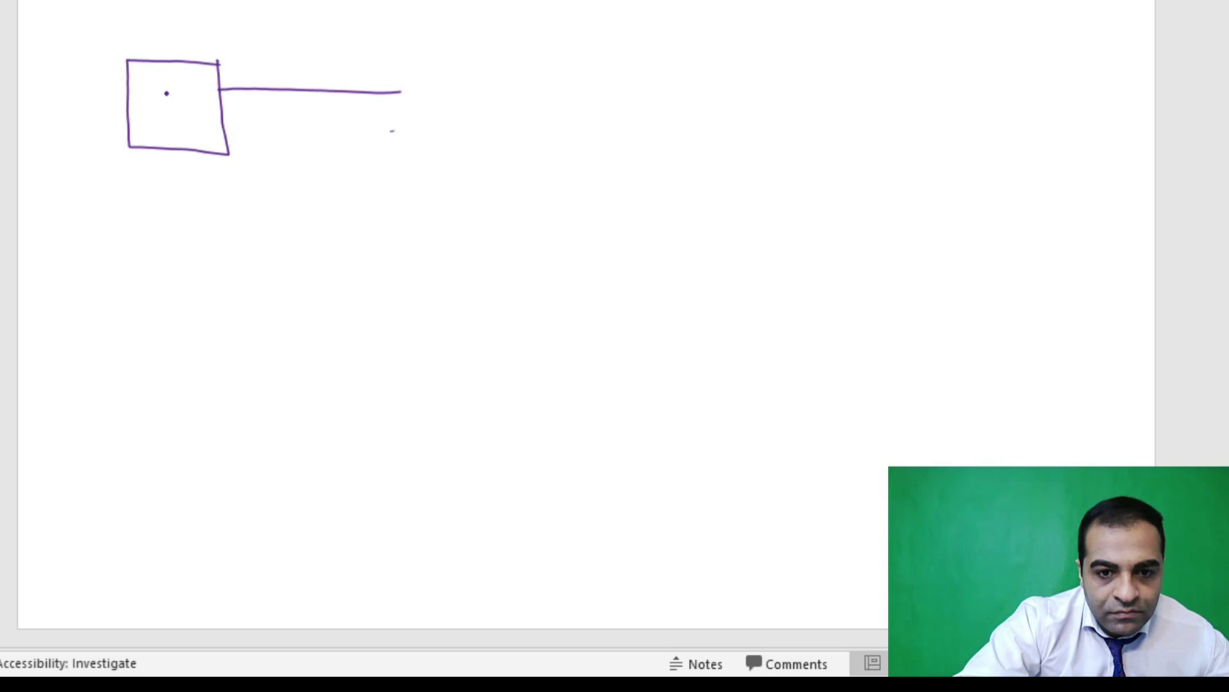
pyautogui.moveTo(231, 126); pyautogui.dragTo(223, 124)
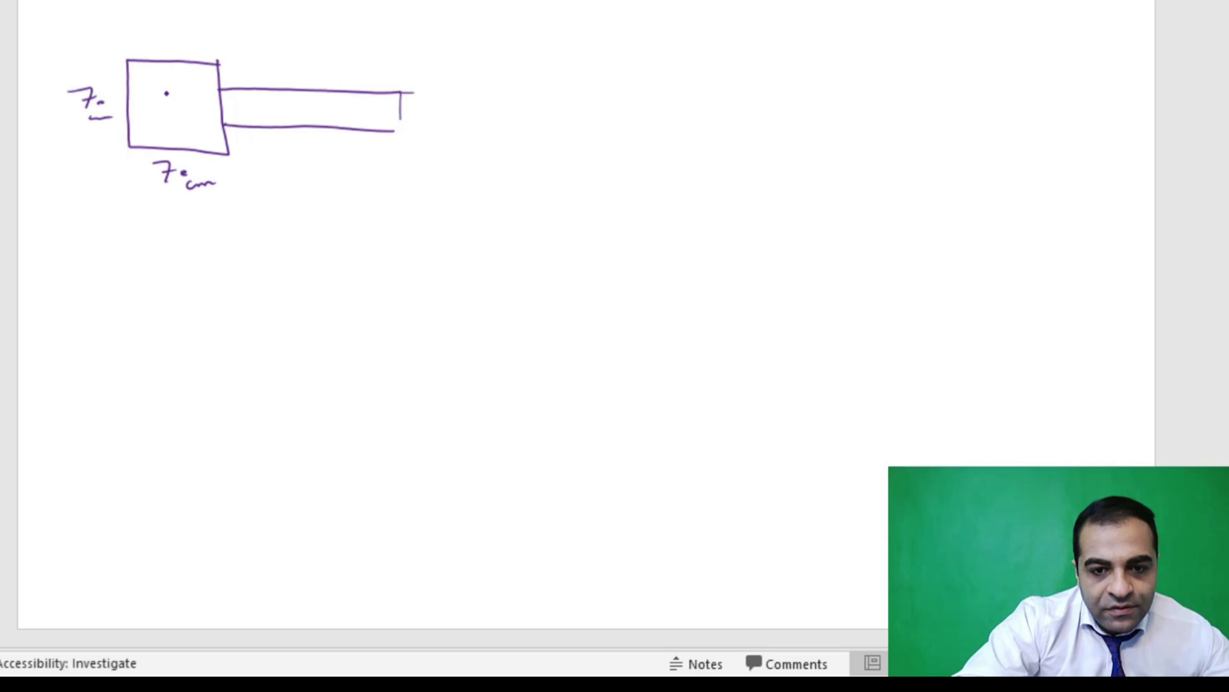
pyautogui.moveTo(402, 132); pyautogui.dragTo(394, 138)
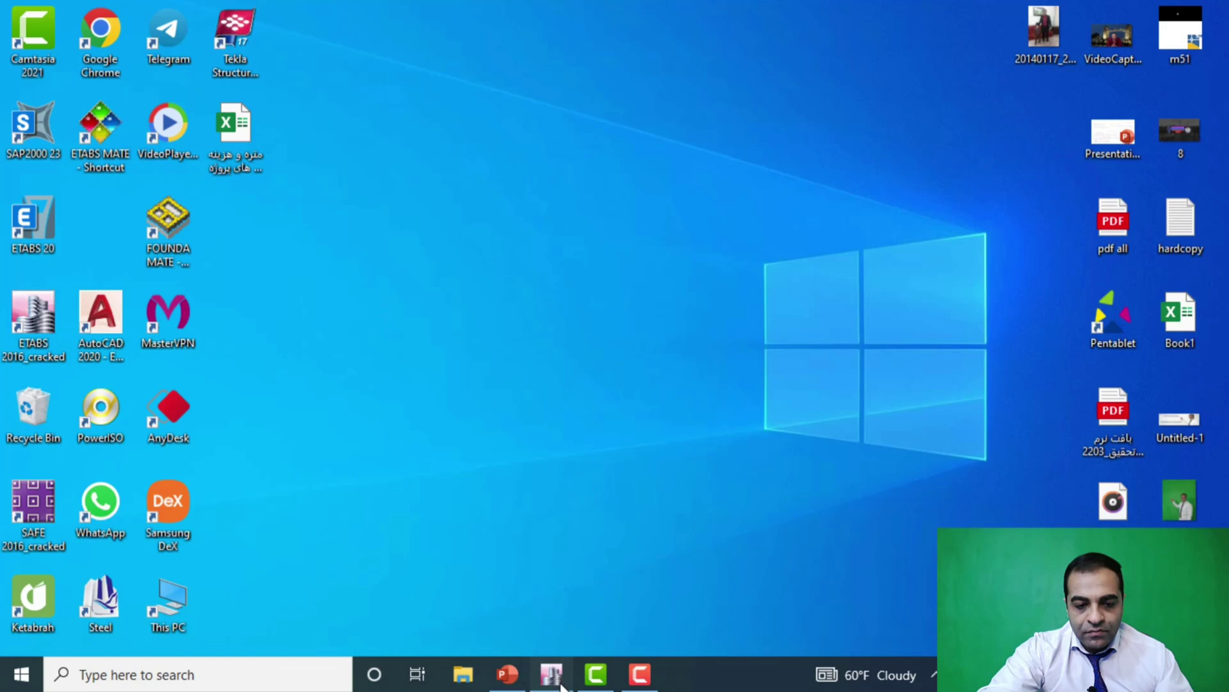
# Step: Return to ETABS and start drawing frame members with section SSA
pyautogui.click(561, 683)
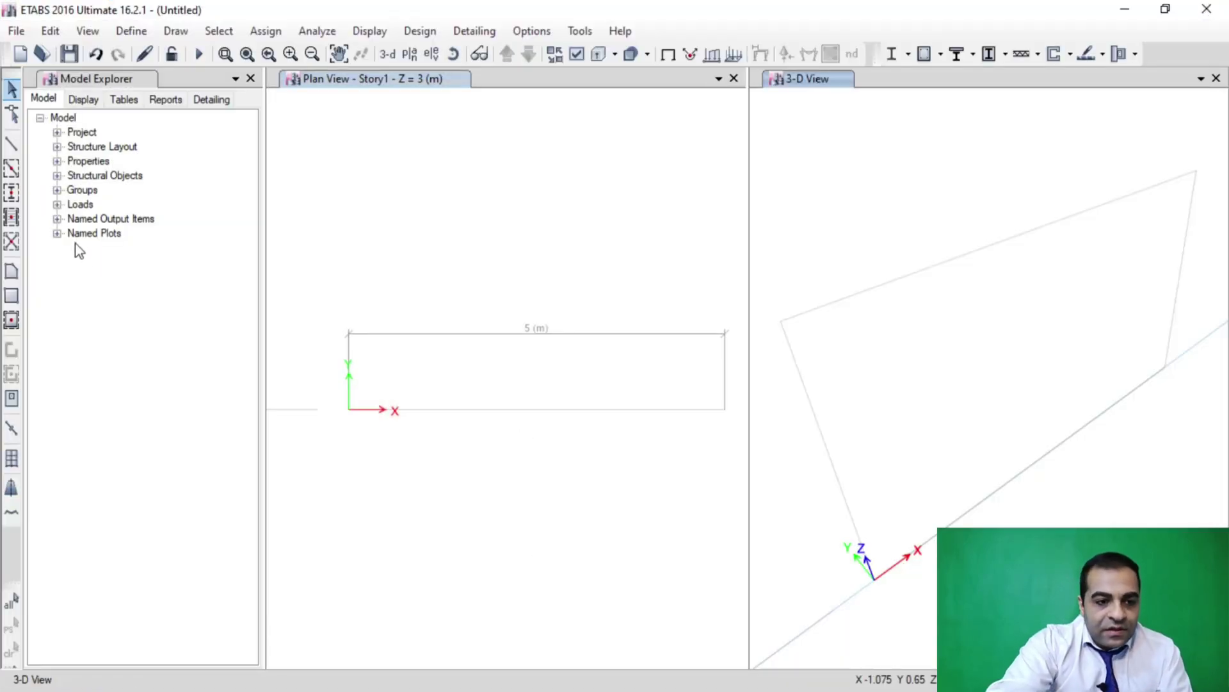
pyautogui.click(11, 192)
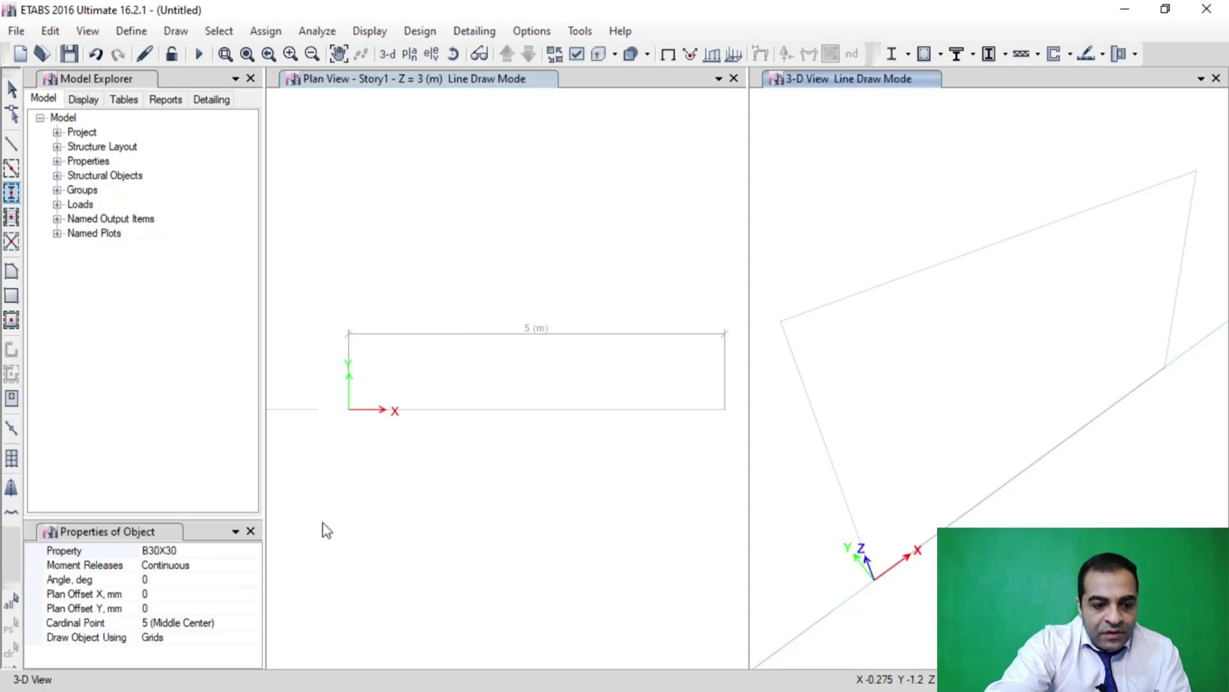
pyautogui.click(253, 551)
pyautogui.click(253, 551)
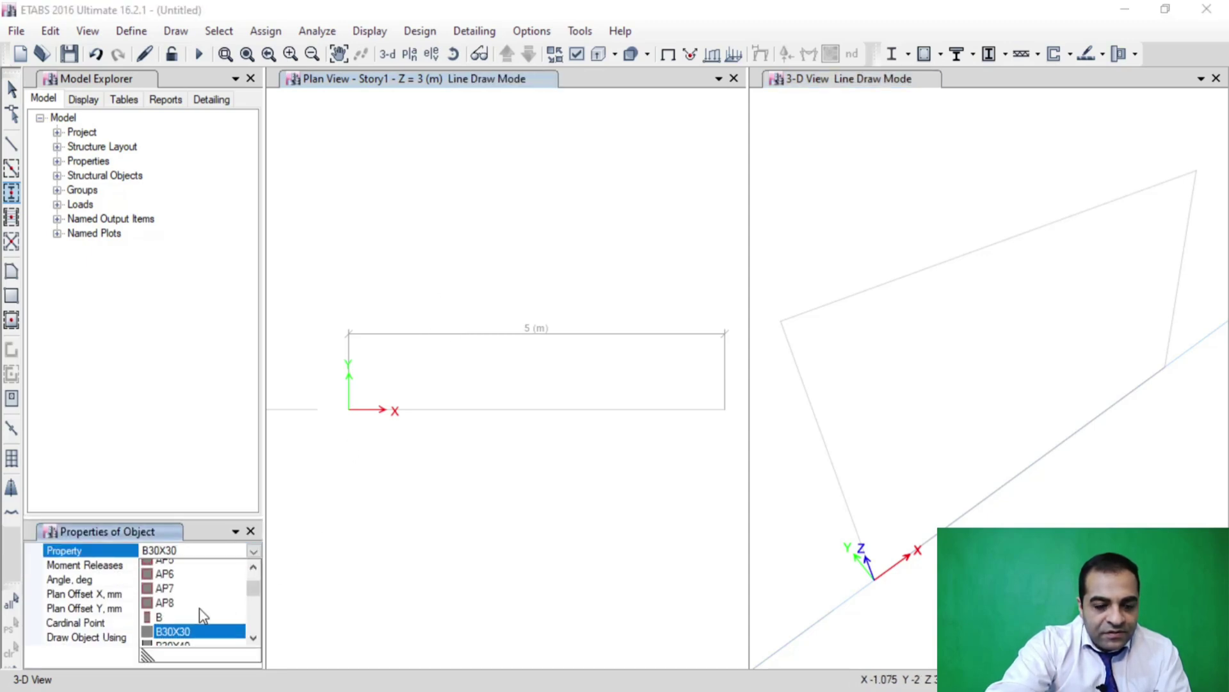
pyautogui.scroll(-6, 202, 615)
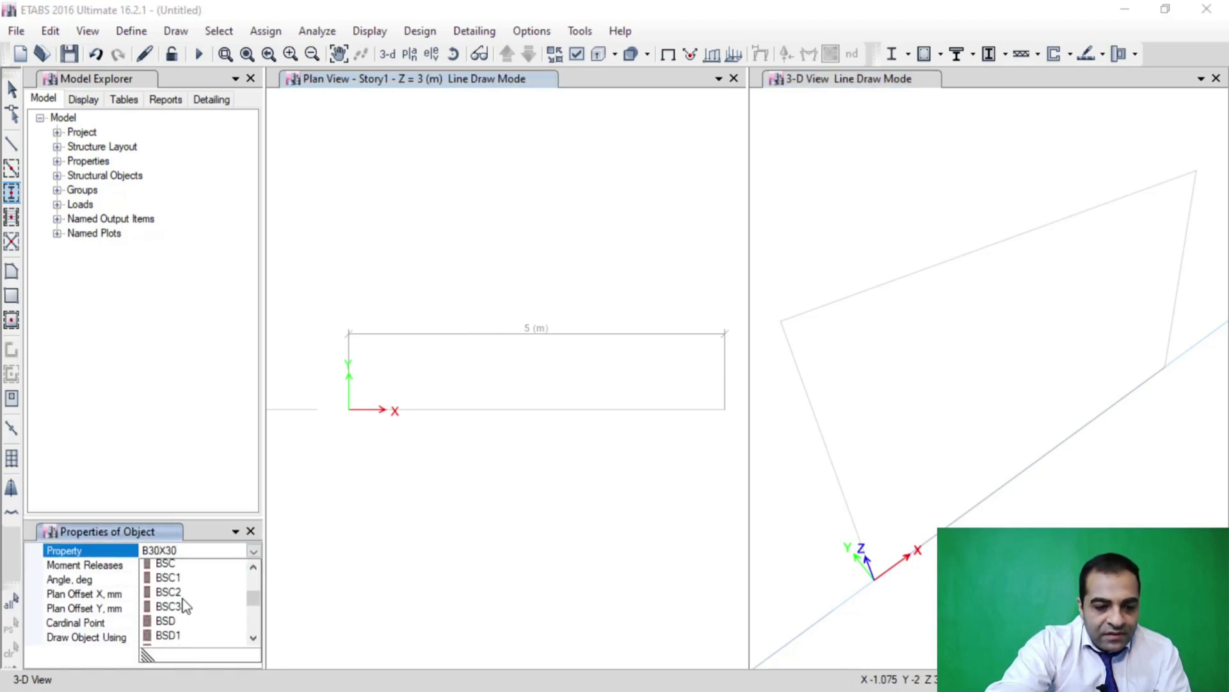
pyautogui.scroll(7, 184, 605)
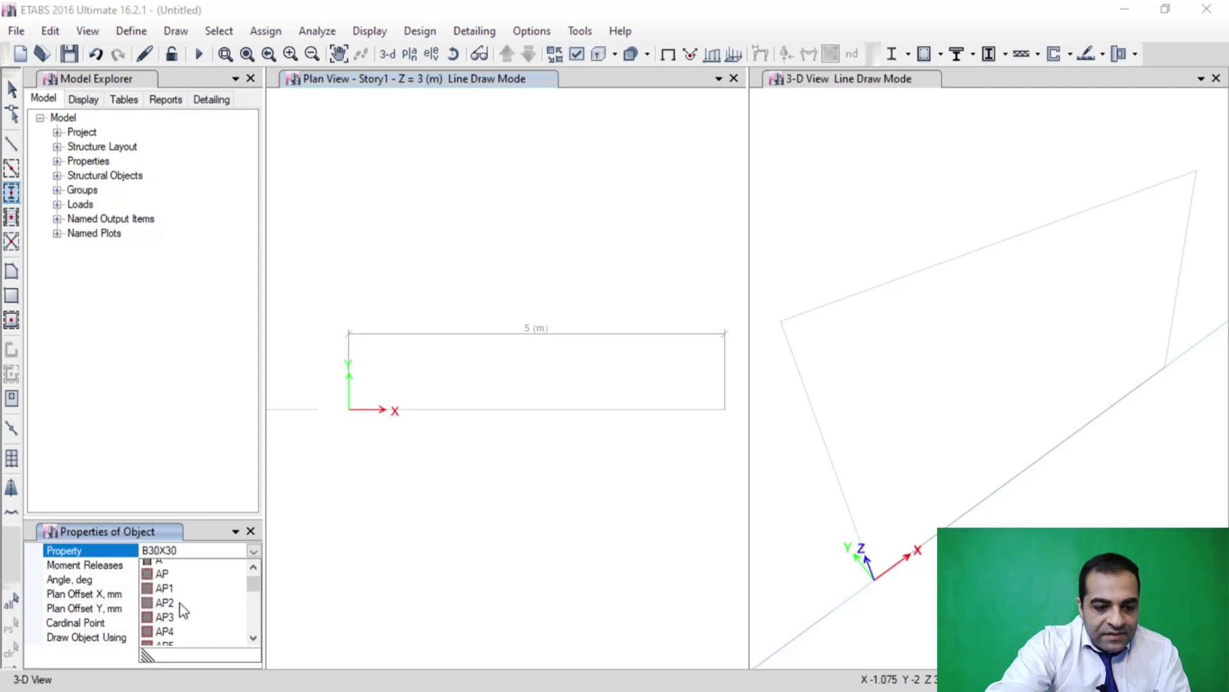
pyautogui.scroll(-4, 185, 611)
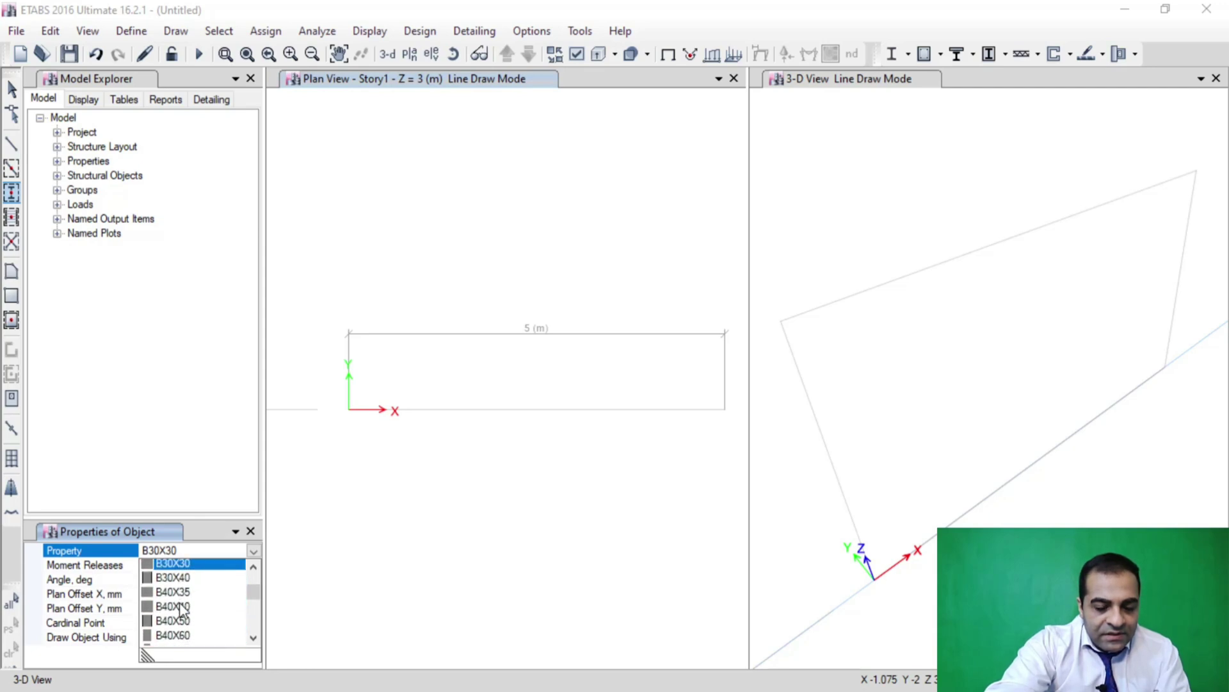
pyautogui.scroll(-3, 182, 609)
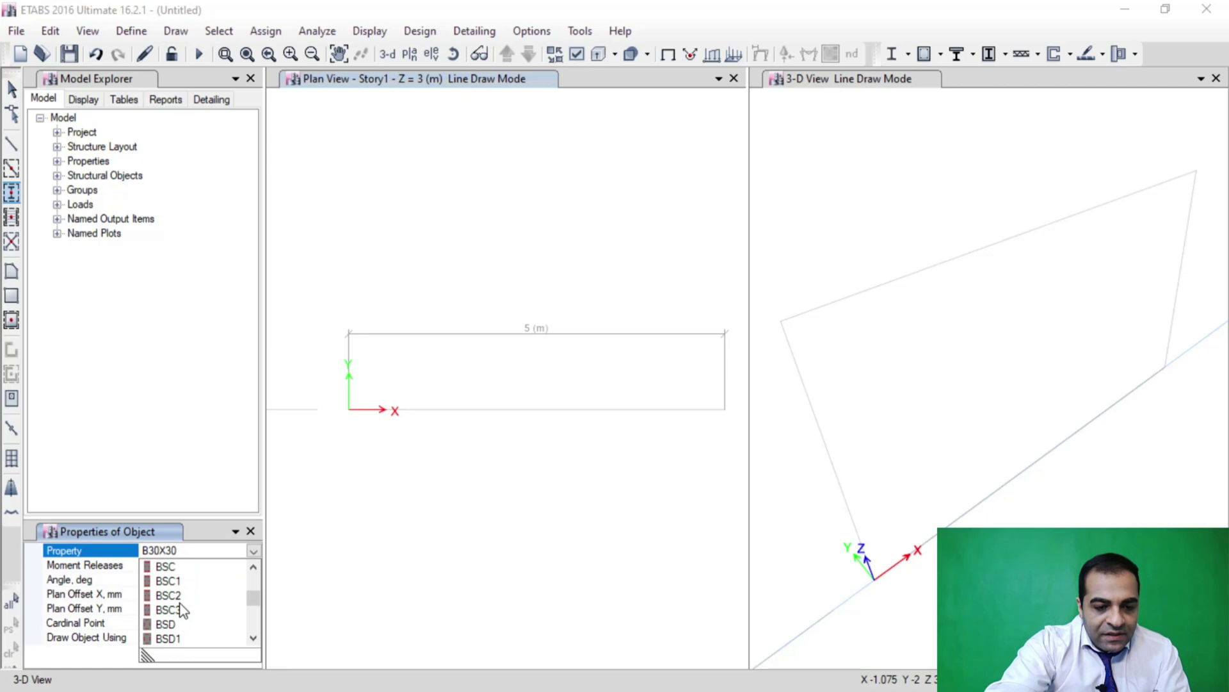
pyautogui.scroll(-4, 183, 610)
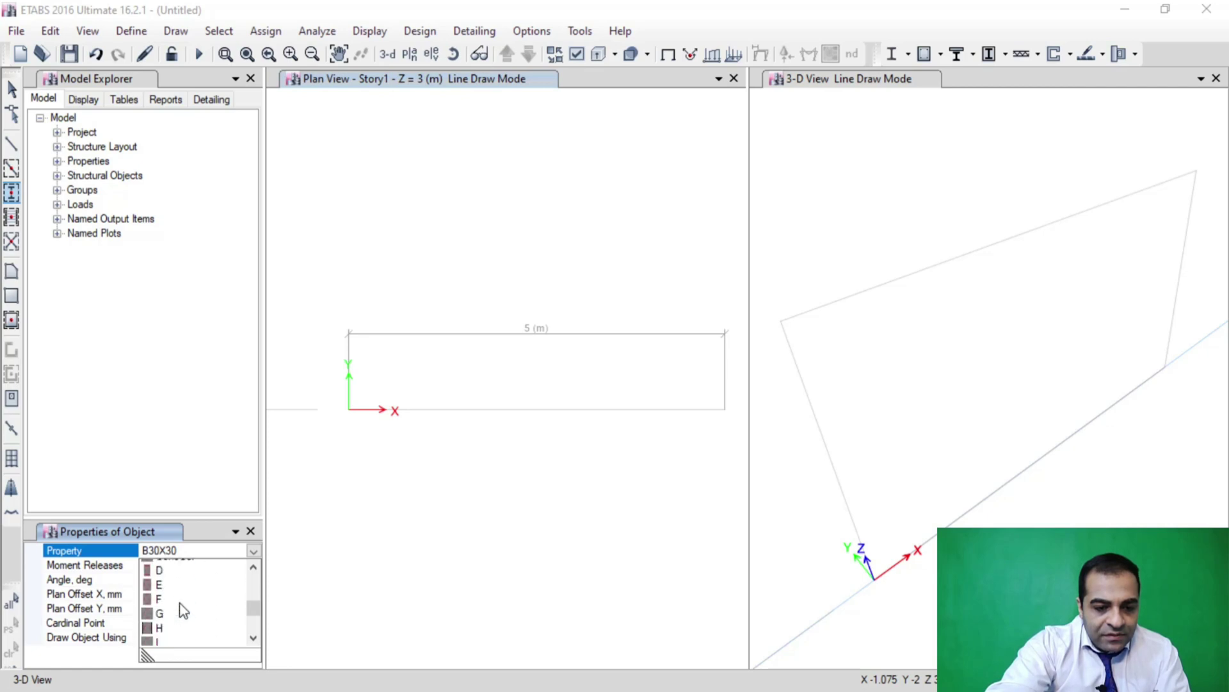
pyautogui.scroll(3, 183, 609)
pyautogui.scroll(-2, 183, 609)
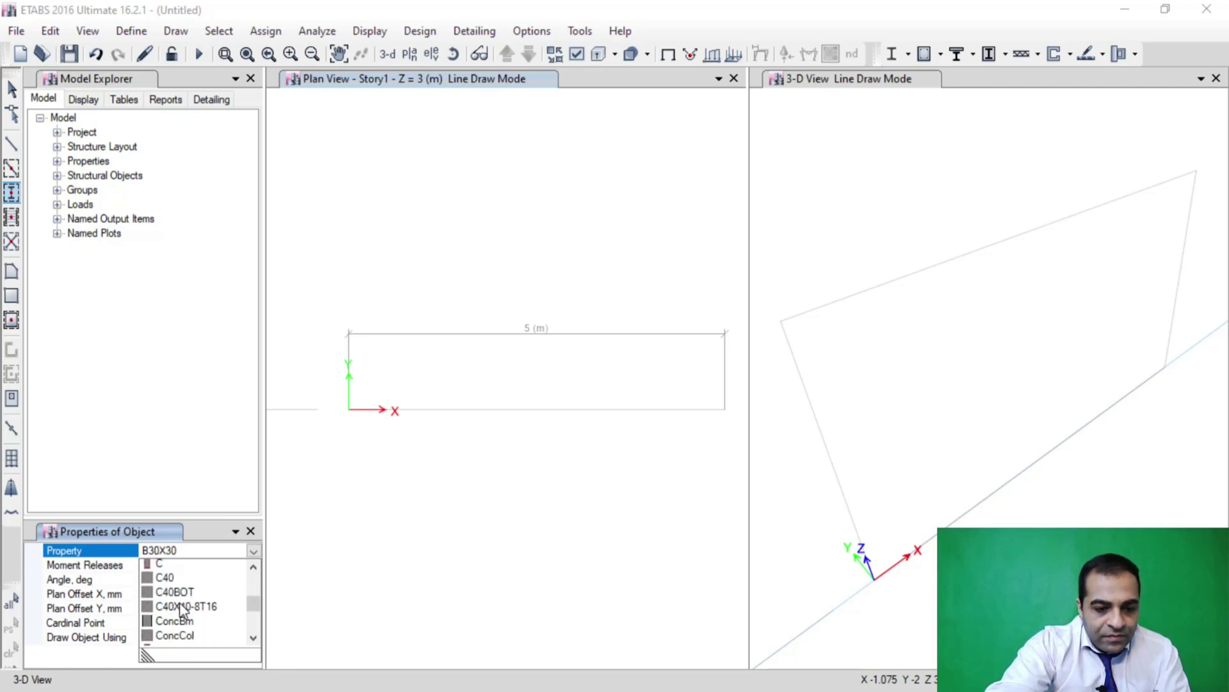
pyautogui.scroll(-5, 183, 608)
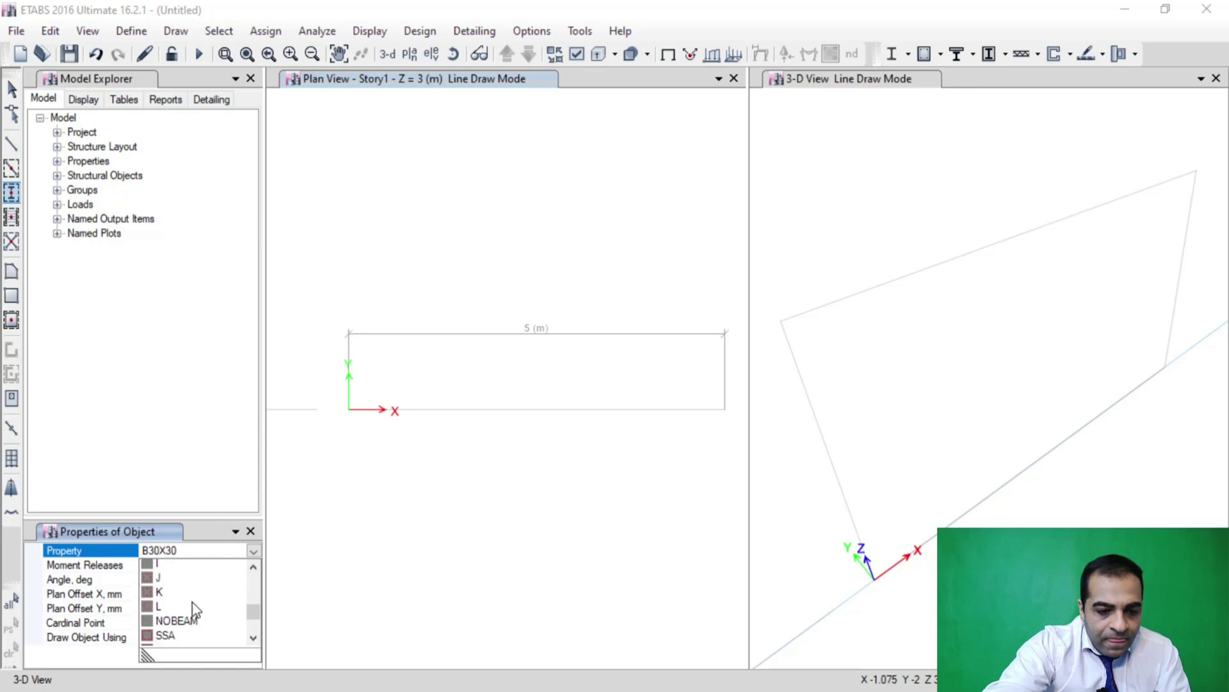
pyautogui.press('Escape')
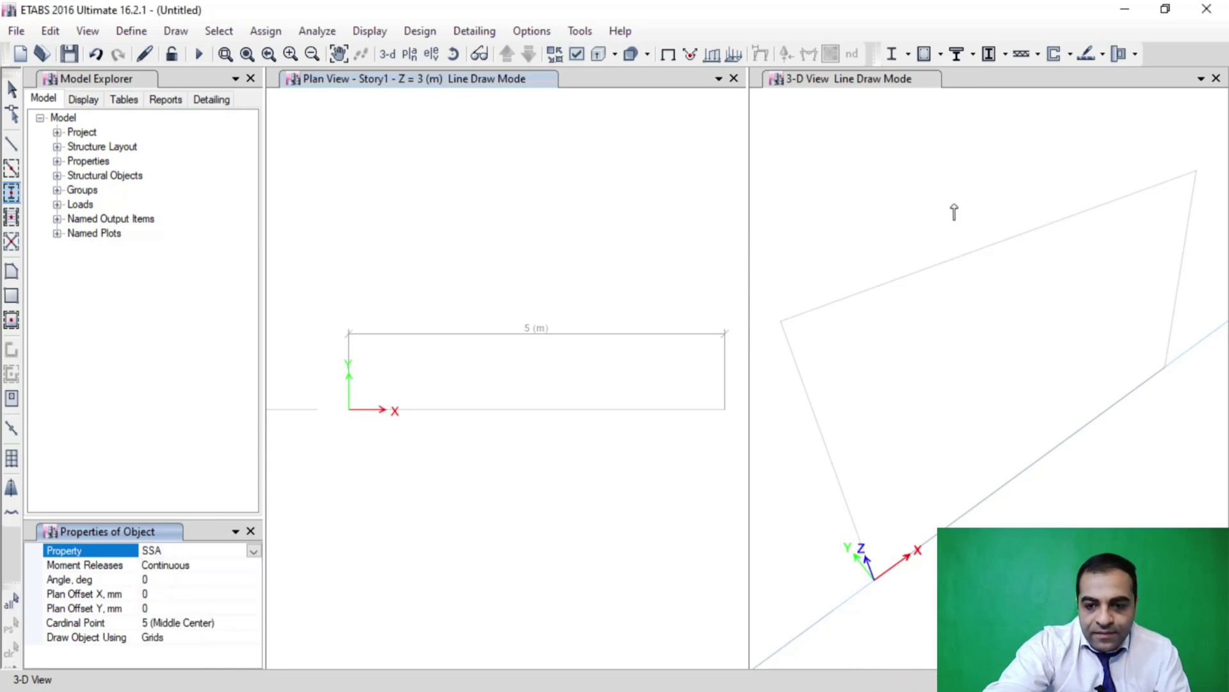
# Step: Place a column at grid point B1 in the plan view
pyautogui.click(353, 414)
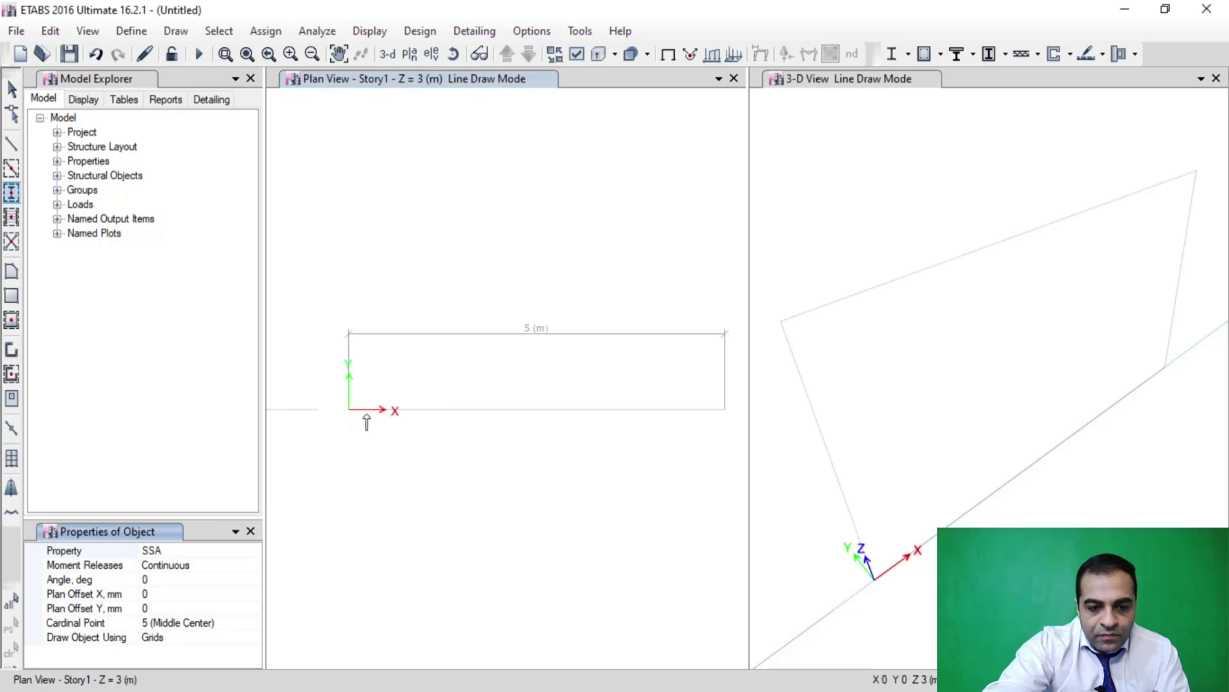
pyautogui.click(349, 411)
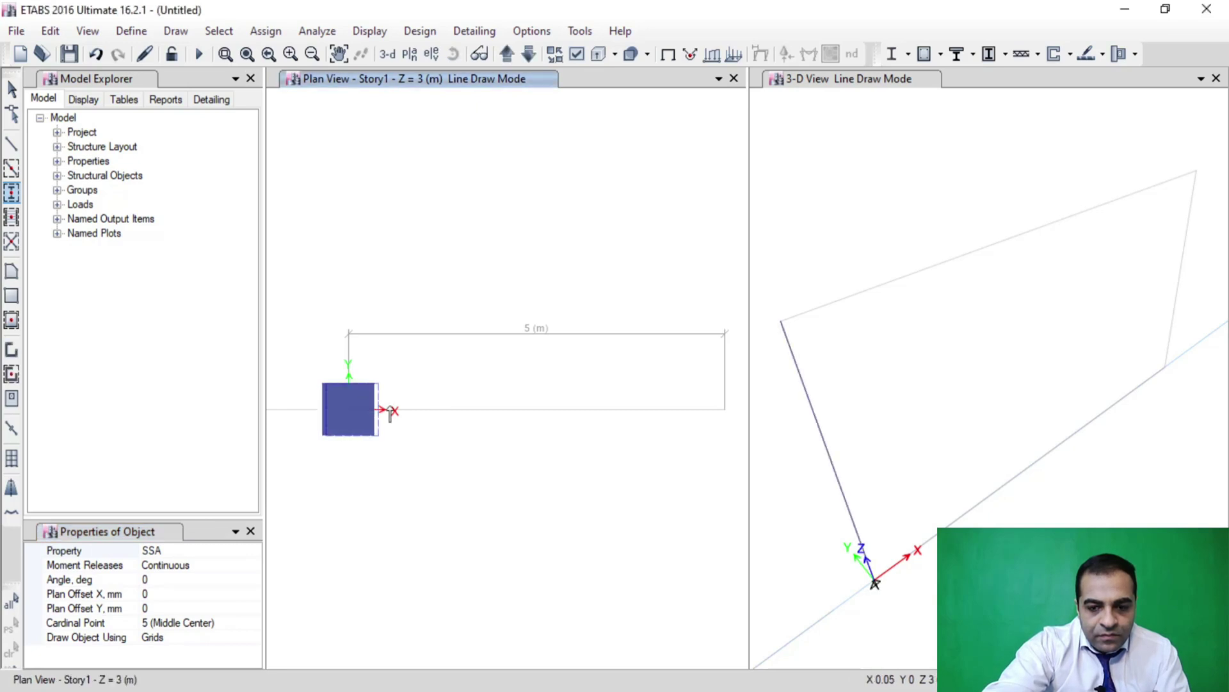
pyautogui.click(724, 411)
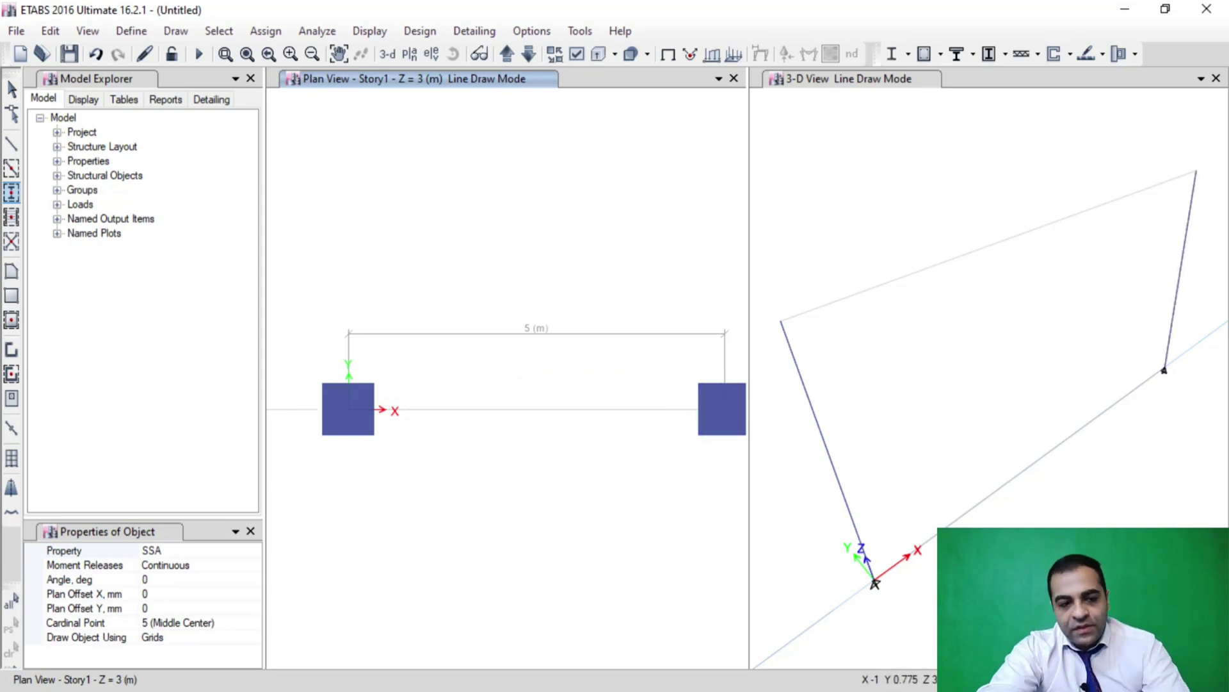
pyautogui.press('Escape')
# Step: Switch to beam drawing using the B40X40 section
pyautogui.click(11, 144)
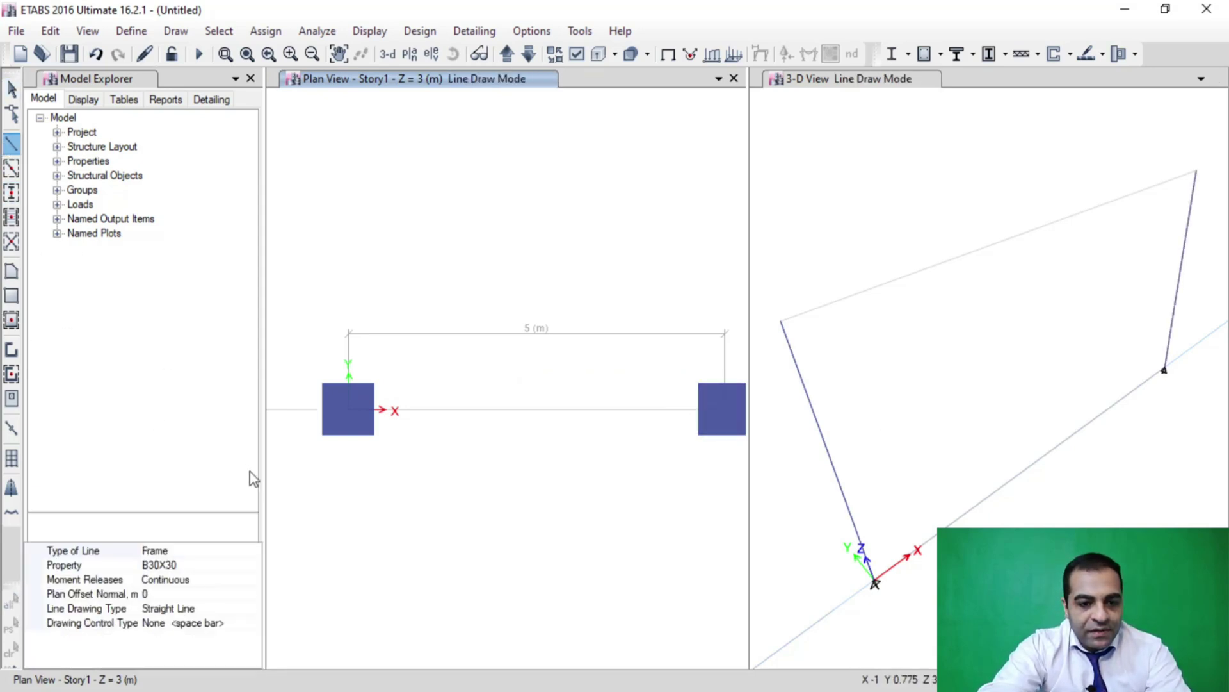
pyautogui.click(186, 565)
pyautogui.click(253, 564)
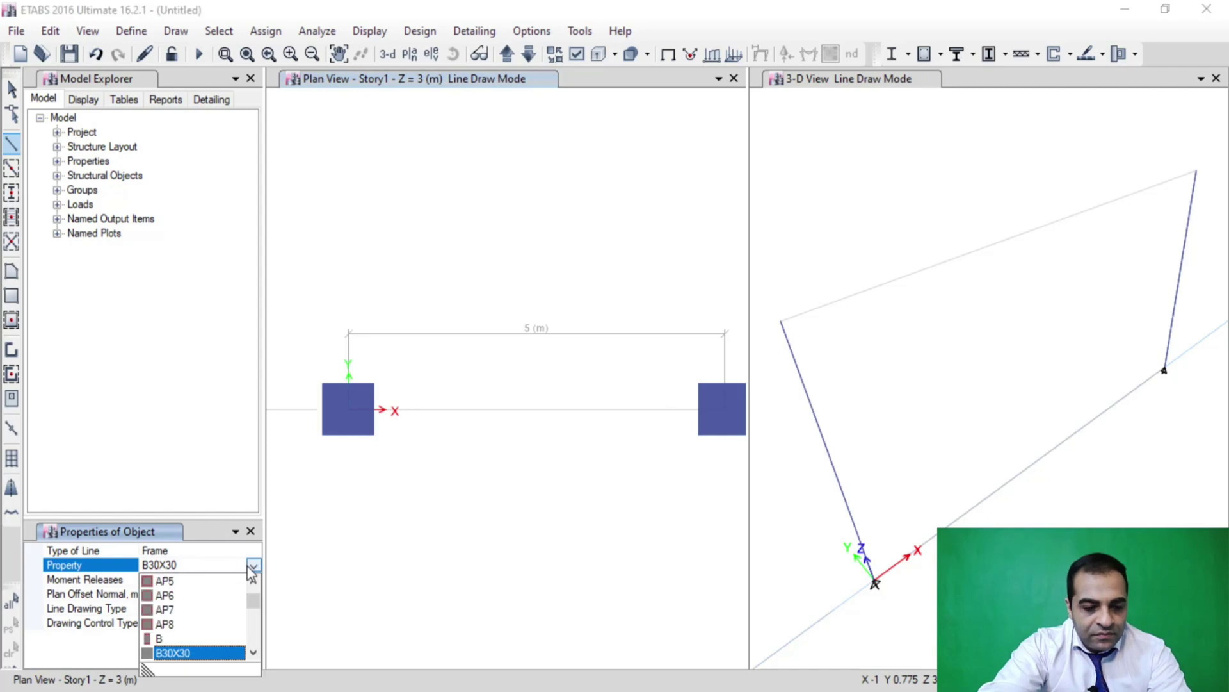
pyautogui.scroll(-3, 184, 624)
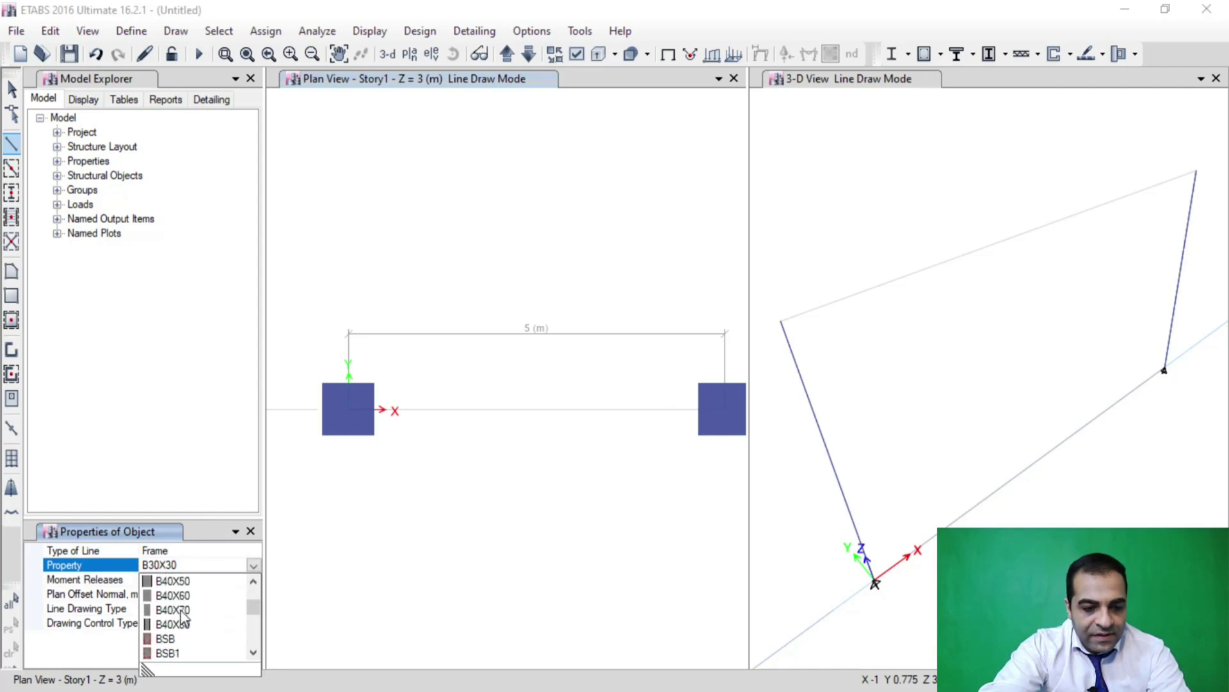
pyautogui.scroll(1, 185, 607)
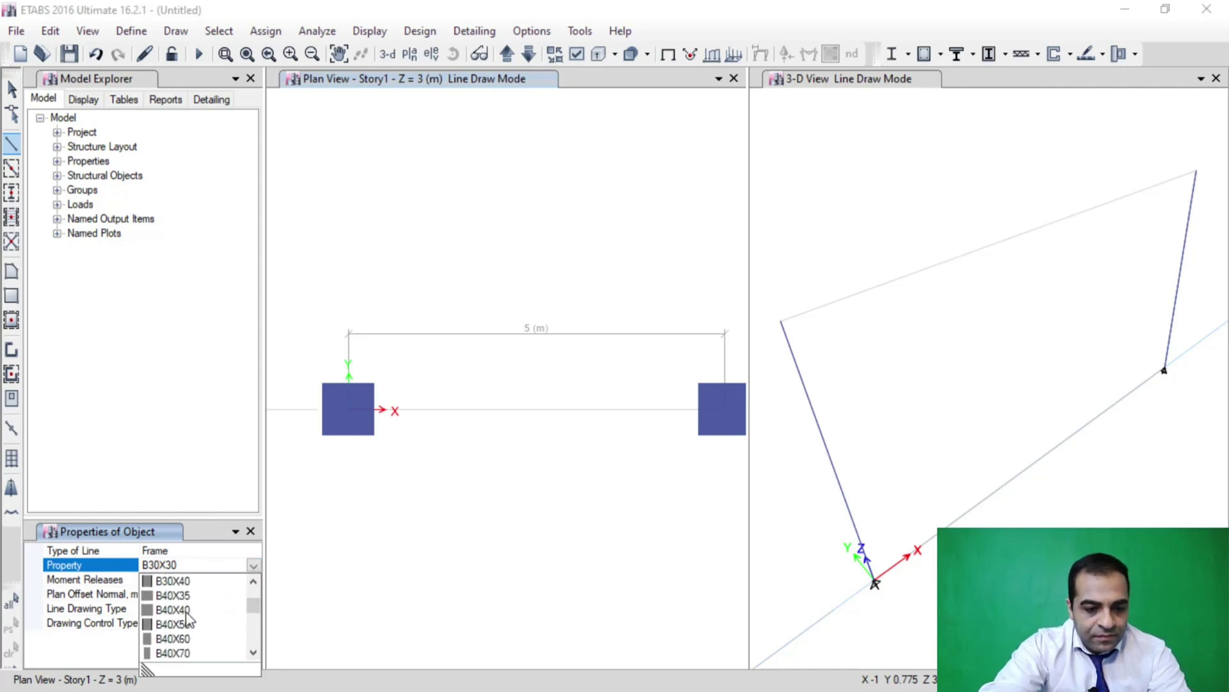
pyautogui.click(173, 610)
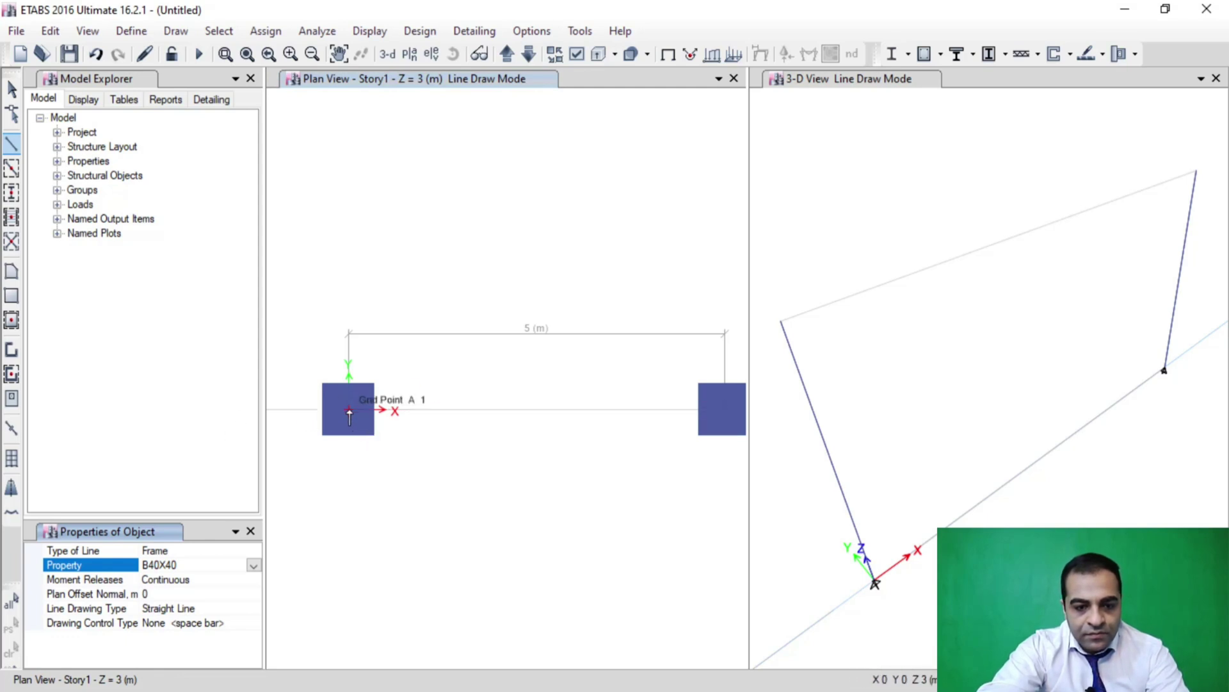
# Step: Draw the beam from grid A1 to B1, then select both column base joints
pyautogui.click(349, 409)
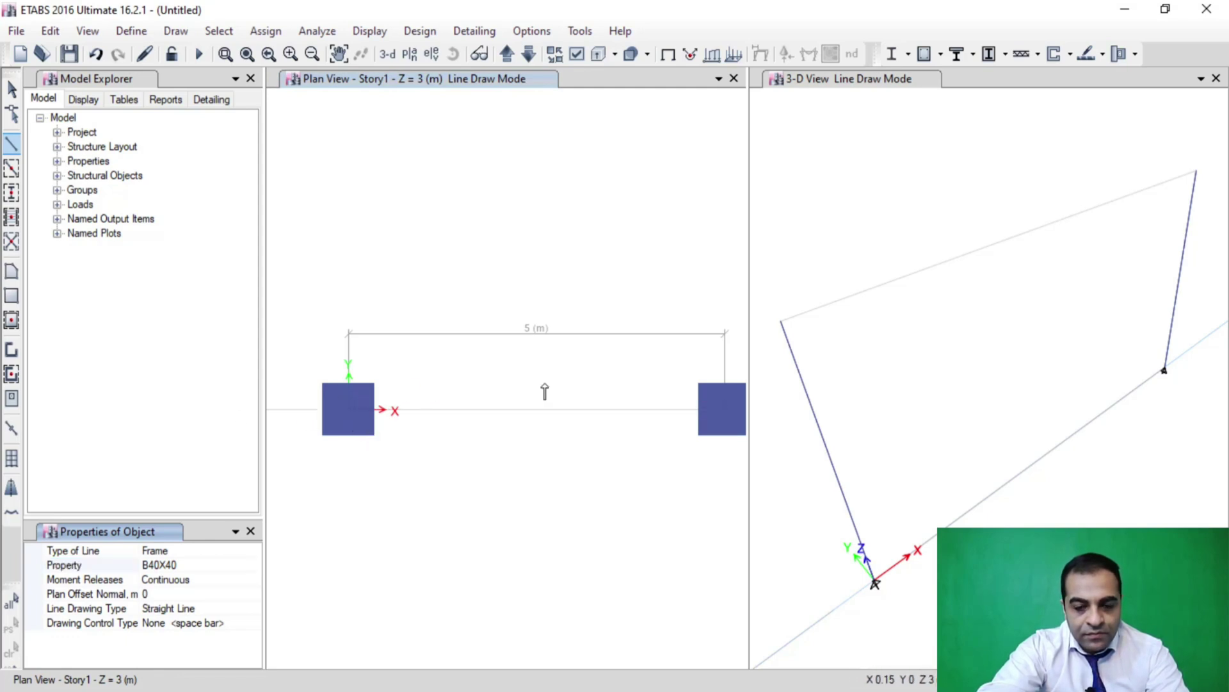
pyautogui.click(724, 413)
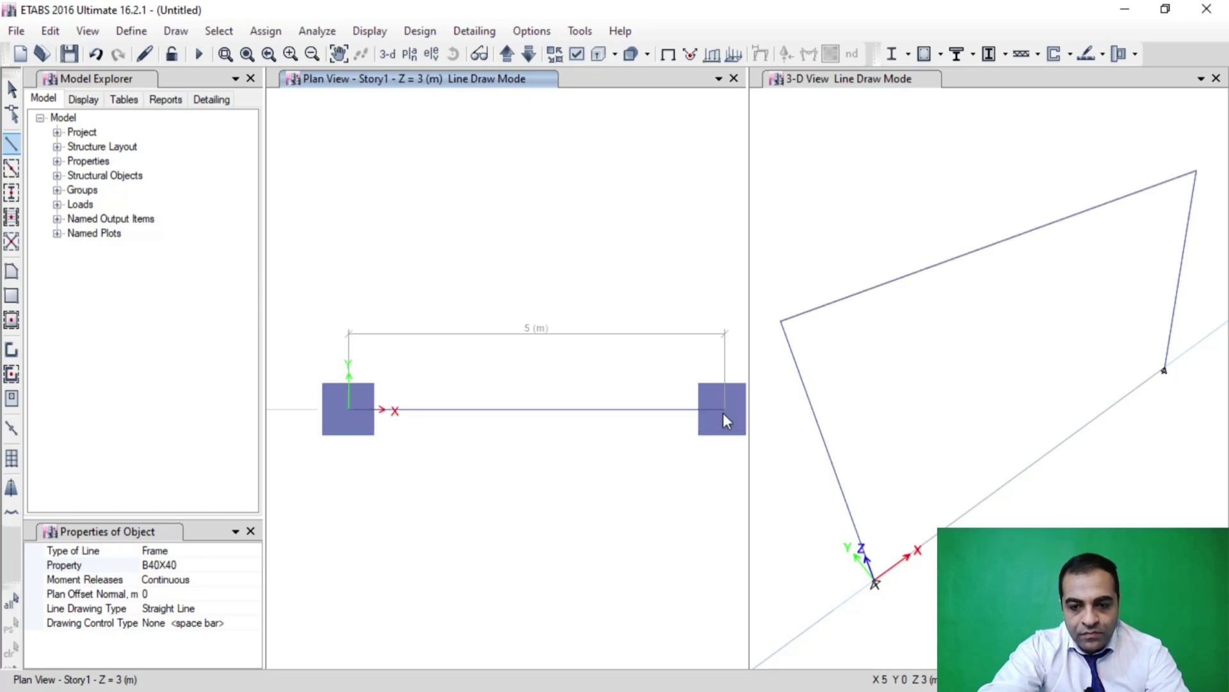
pyautogui.click(913, 447)
pyautogui.moveTo(828, 566); pyautogui.dragTo(929, 626)
pyautogui.moveTo(1148, 354); pyautogui.dragTo(1213, 426)
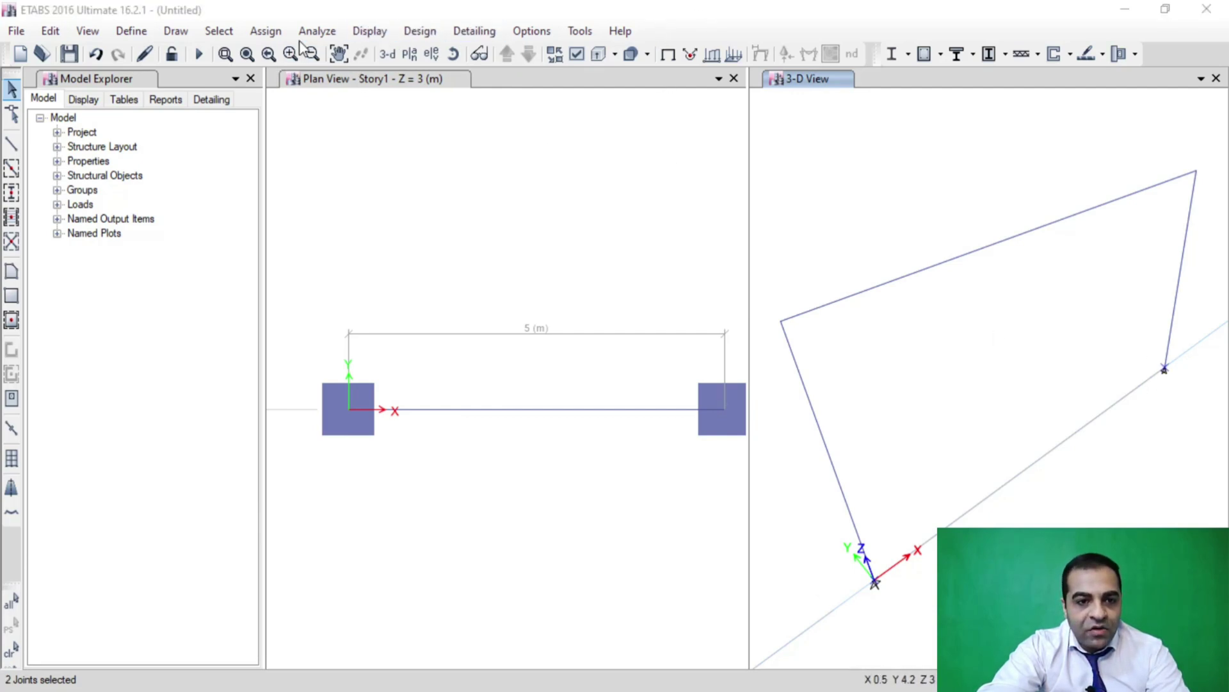
# Step: Assign fixed restraints to both column base joints
pyautogui.click(265, 30)
pyautogui.moveTo(295, 53)
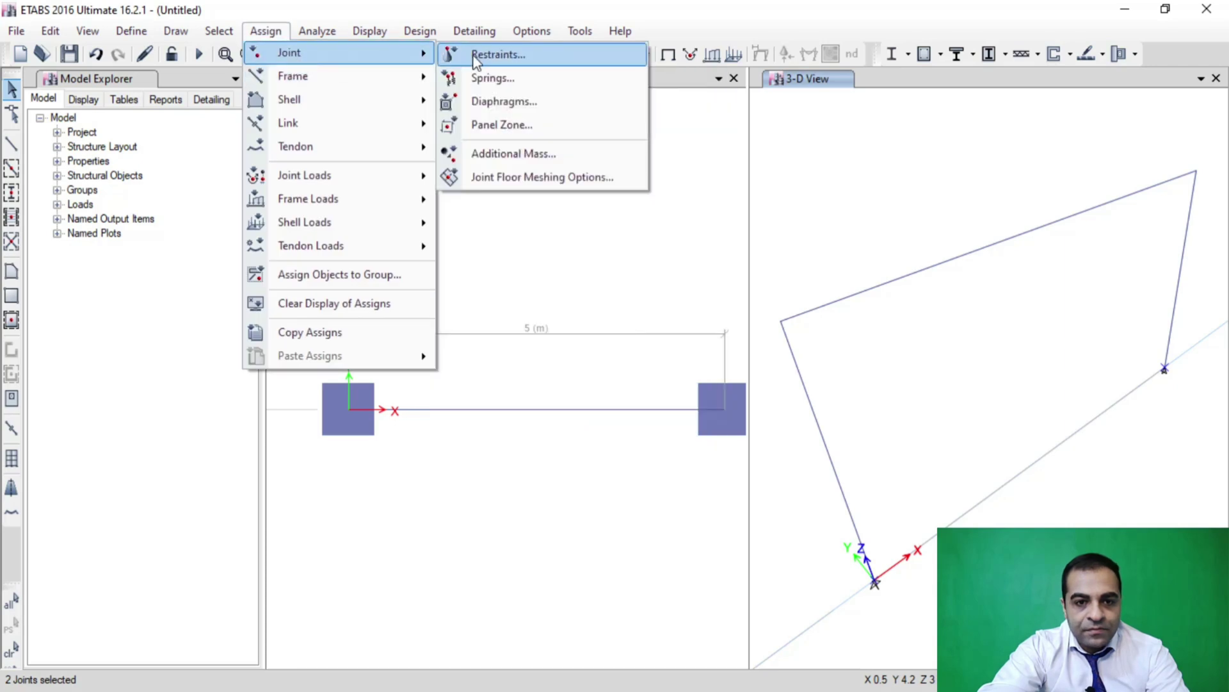
pyautogui.click(473, 57)
pyautogui.click(552, 395)
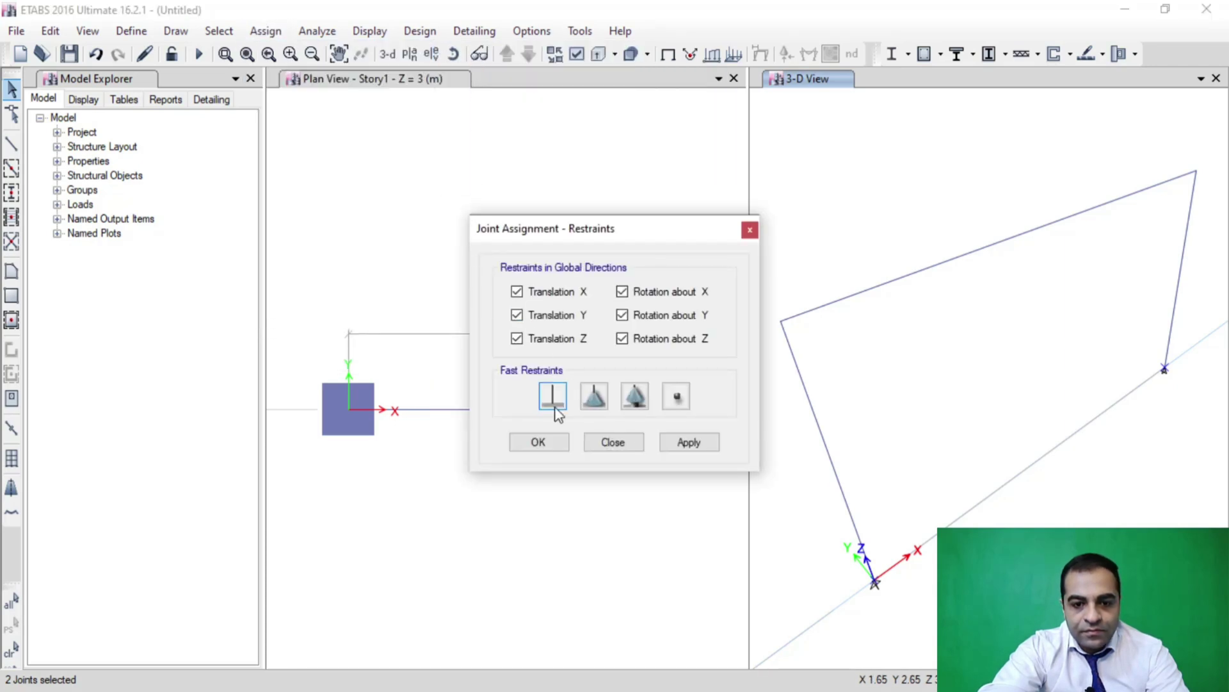
pyautogui.click(539, 442)
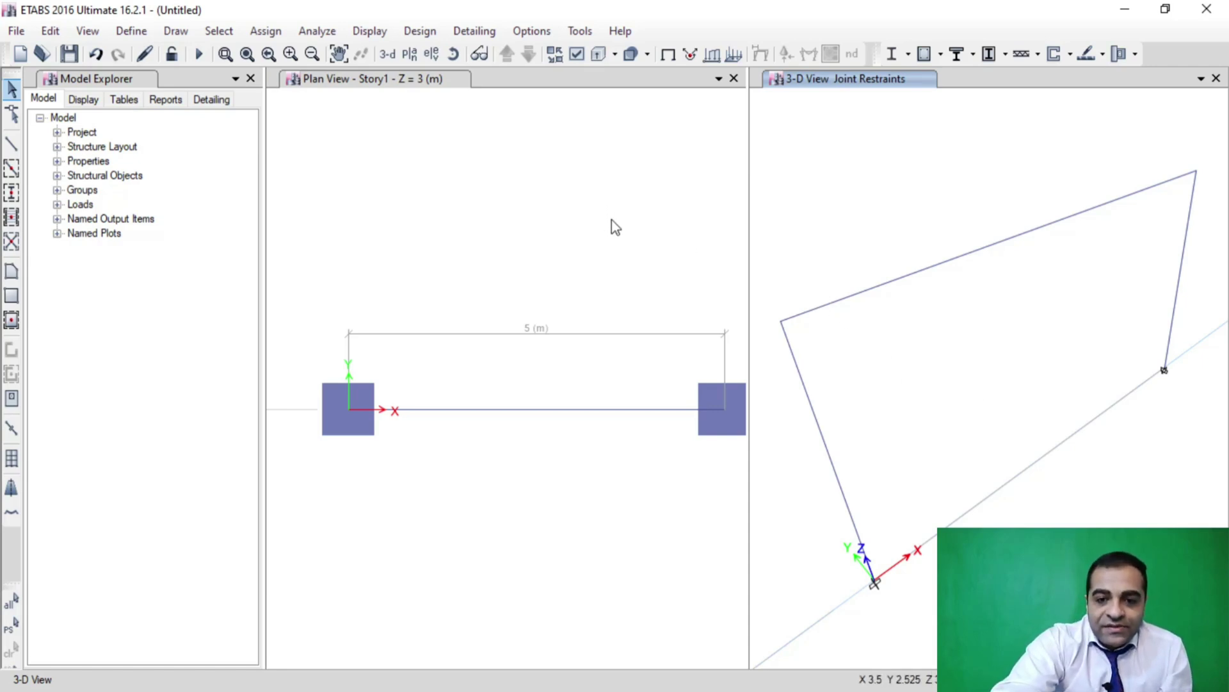
# Step: Show the plan-view beam as an extruded section and check the 3-D view's display settings
pyautogui.moveTo(614, 224); pyautogui.dragTo(291, 236)
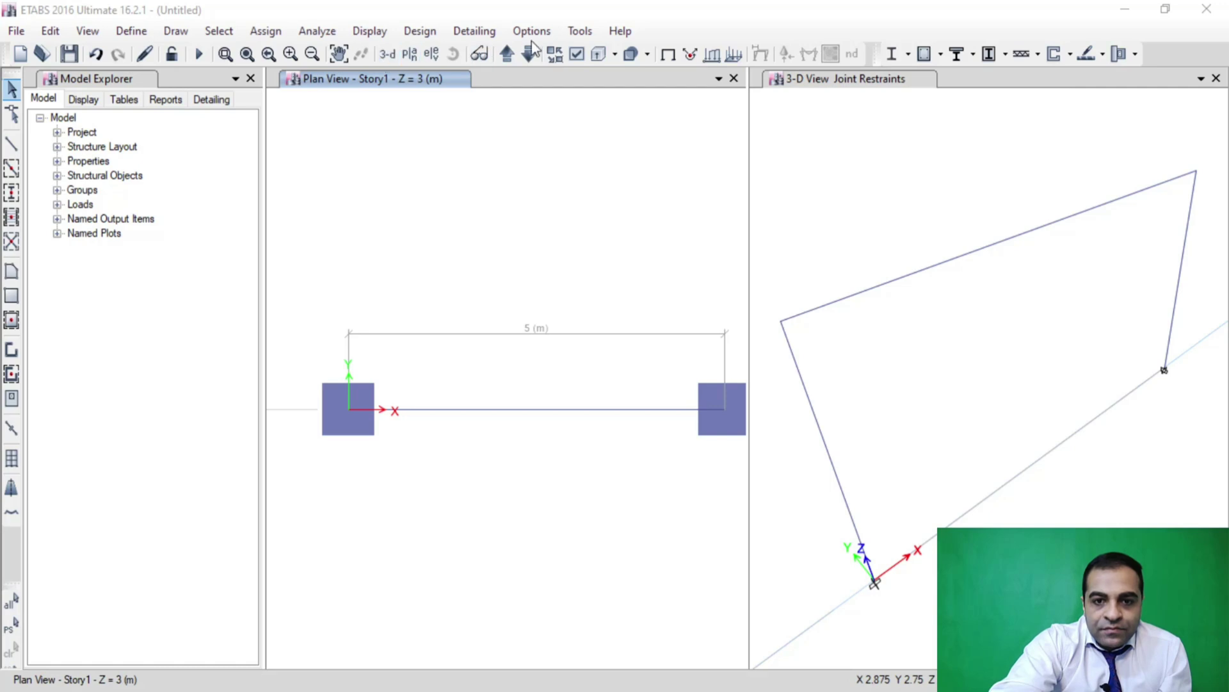
pyautogui.click(592, 58)
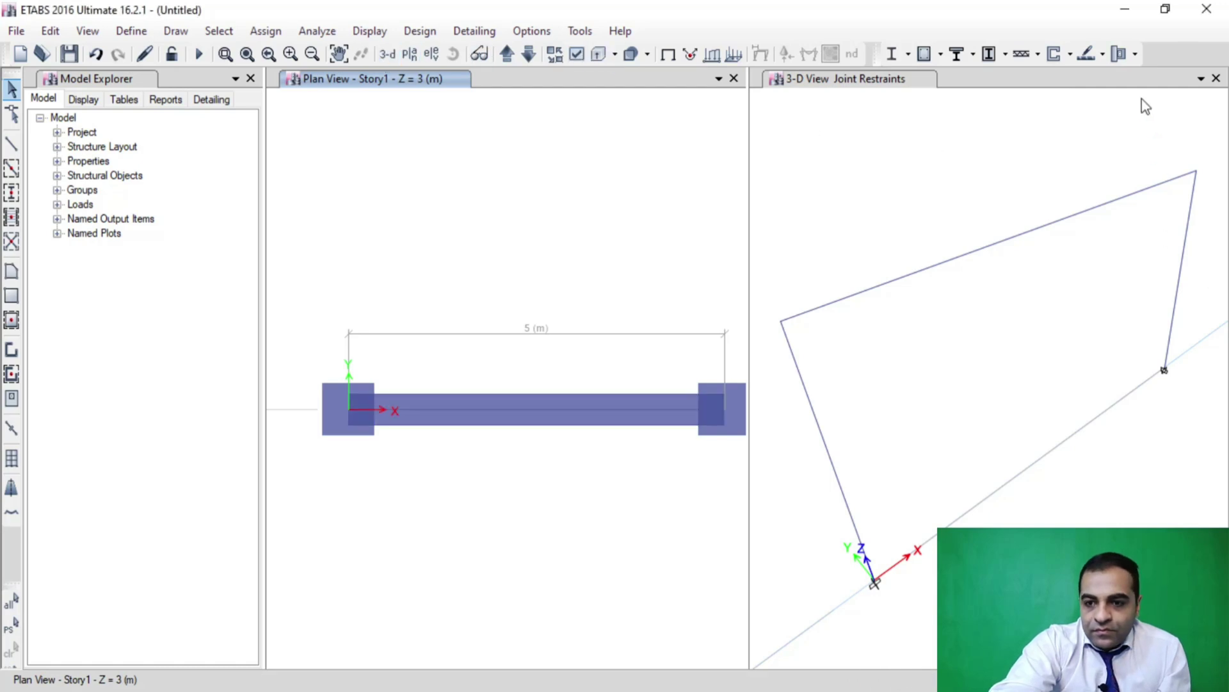
pyautogui.click(1101, 89)
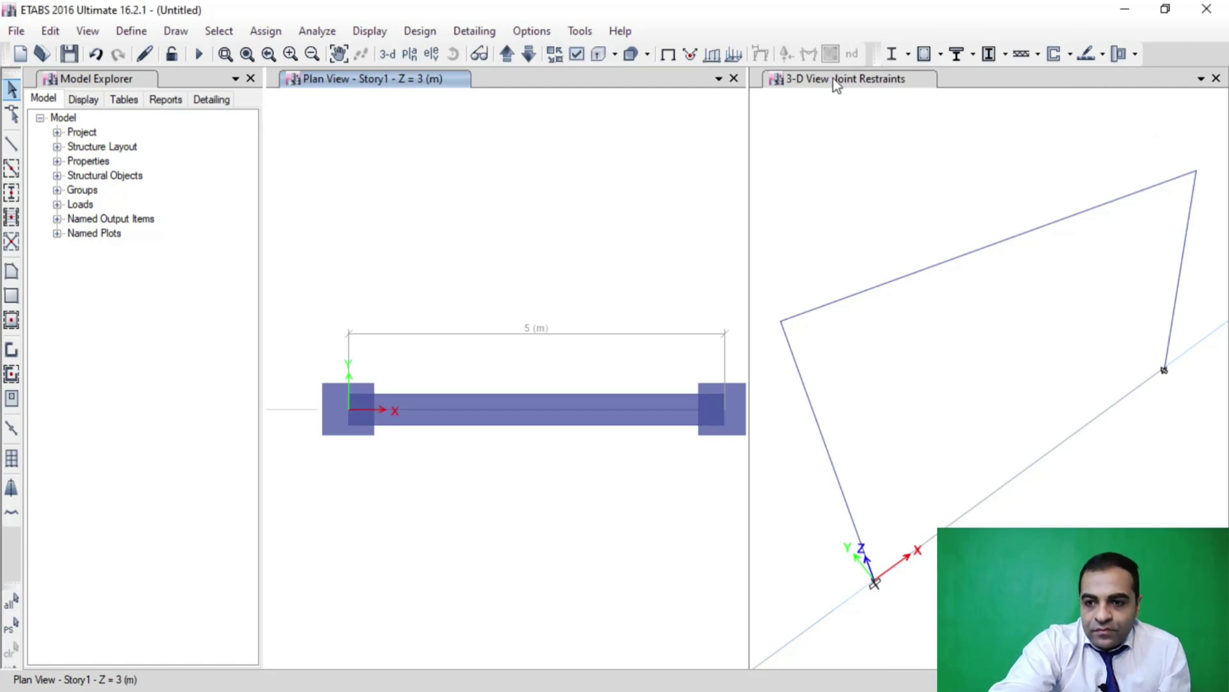
pyautogui.click(586, 55)
pyautogui.click(817, 18)
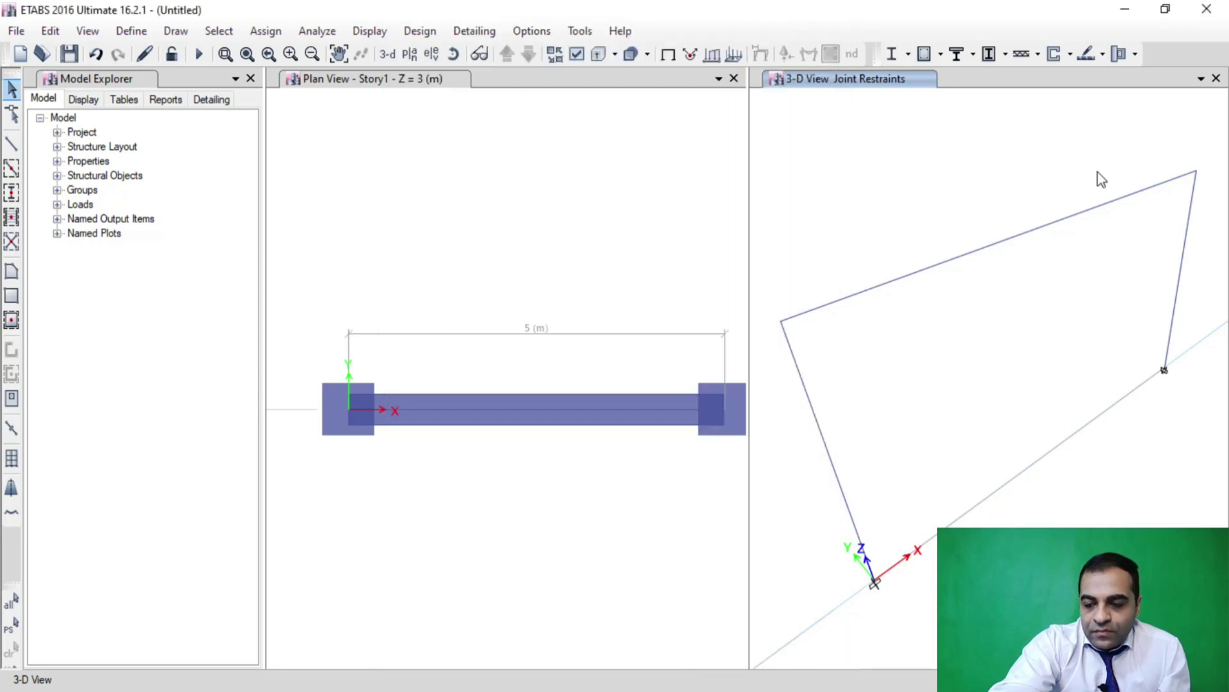
# Step: Hide restraints in the 3-D view and turn on frame local axes display
pyautogui.click(668, 54)
pyautogui.click(593, 53)
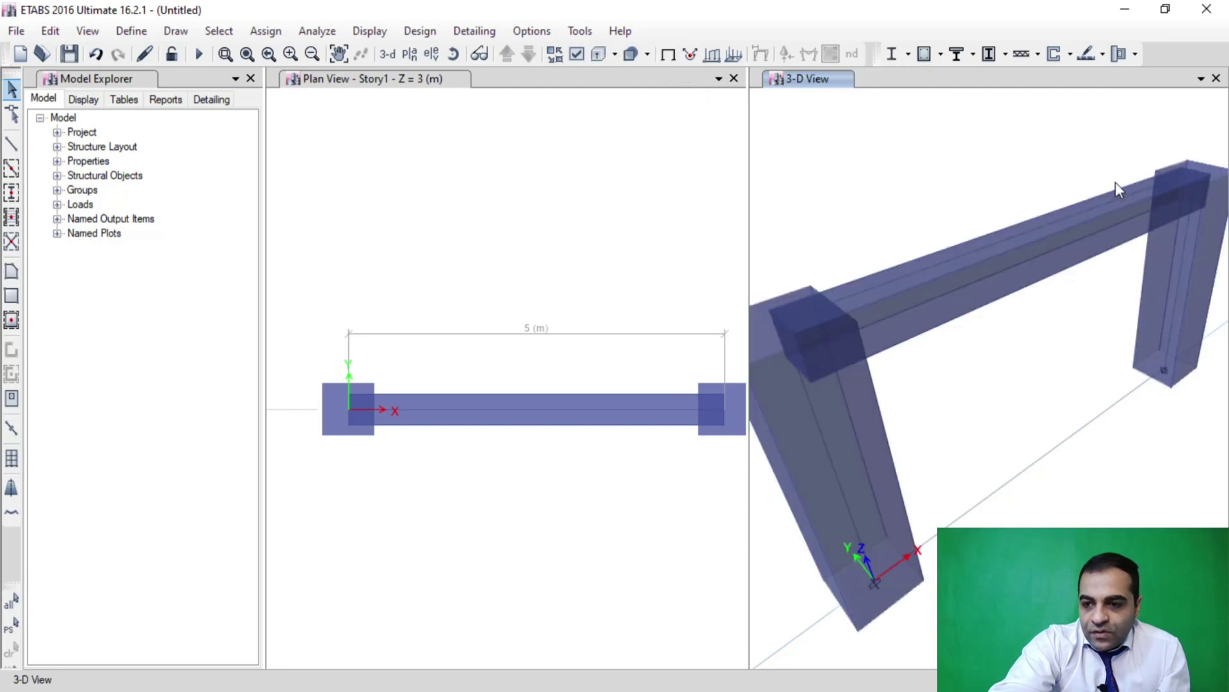
pyautogui.keyDown('shift'); pyautogui.moveTo(1116, 182); pyautogui.dragTo(830, 330, button='middle'); pyautogui.keyUp('shift')
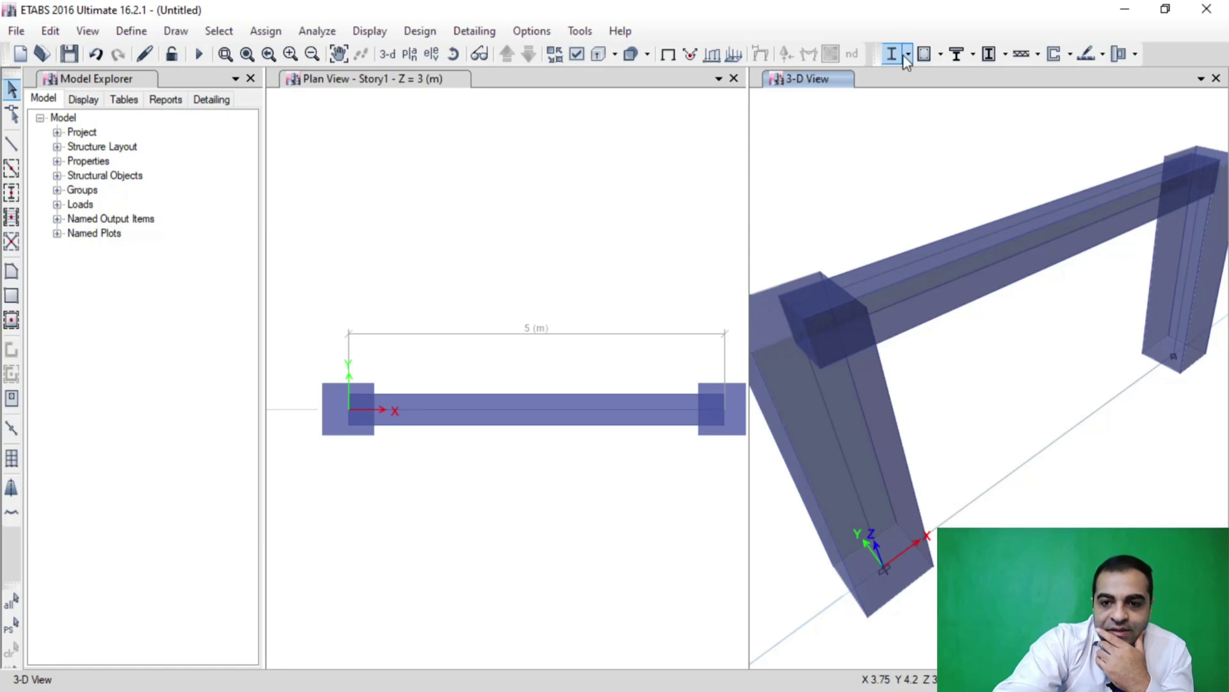
pyautogui.click(577, 54)
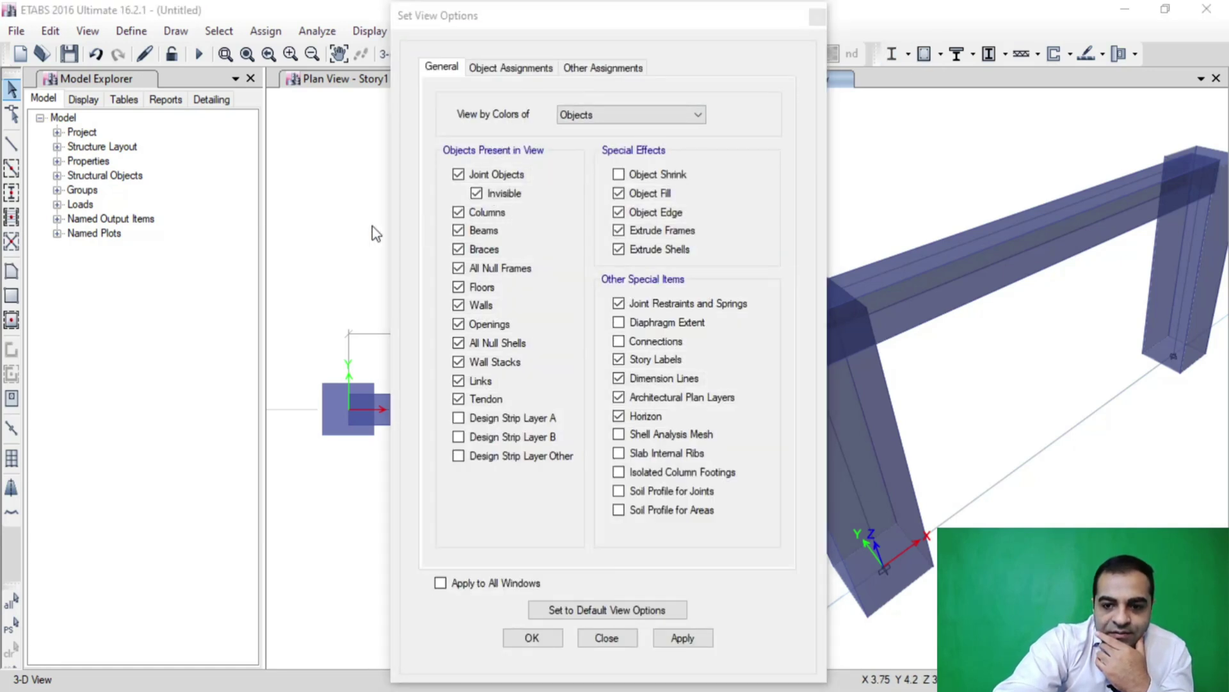
pyautogui.click(600, 69)
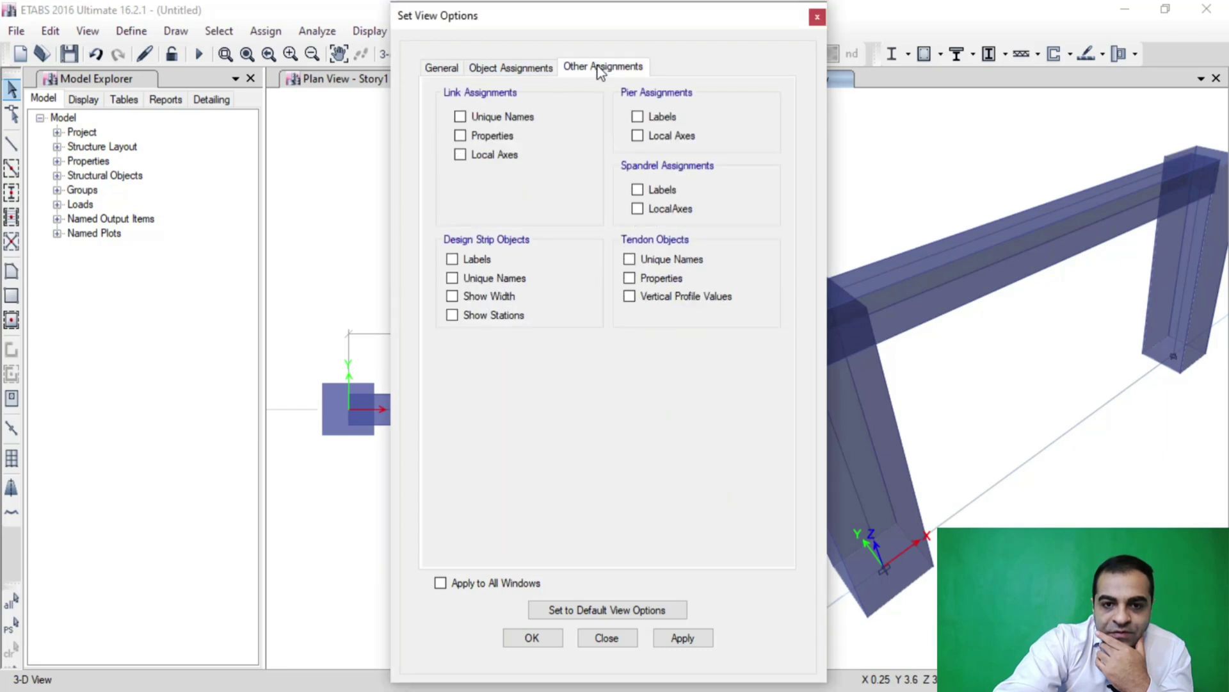
pyautogui.click(548, 67)
pyautogui.click(647, 264)
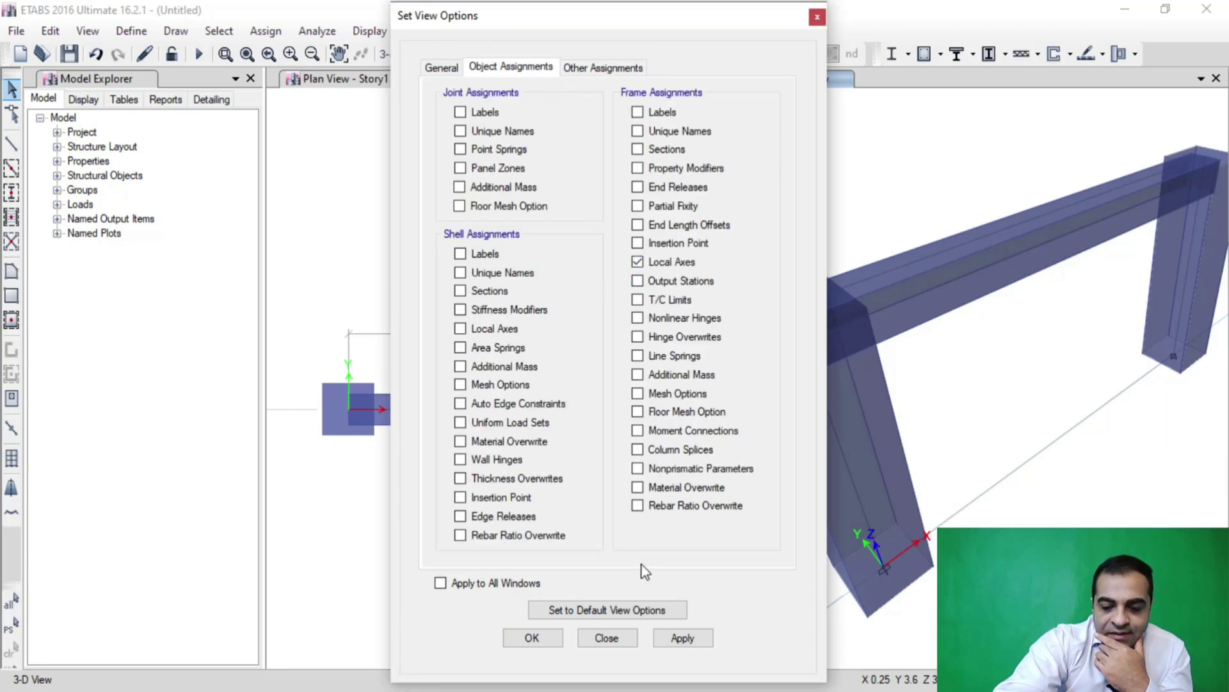
pyautogui.click(683, 638)
pyautogui.press('Return')
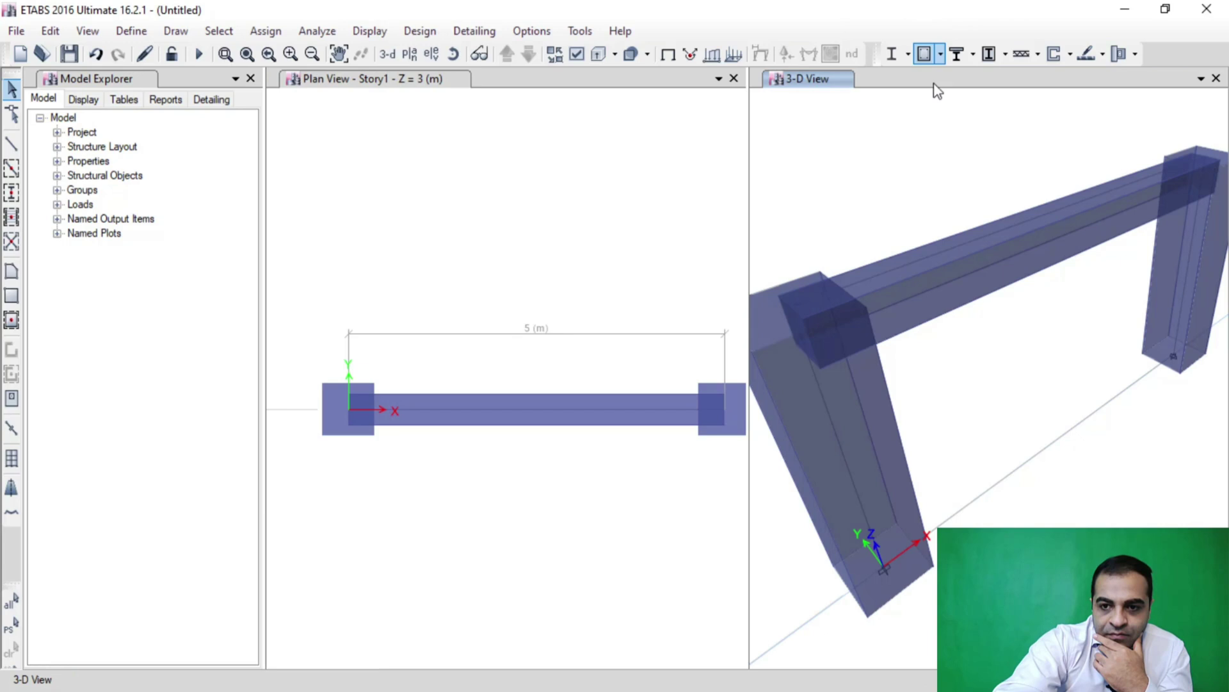
# Step: Return the 3-D view to a line model, zoom out and select the top beam
pyautogui.click(602, 59)
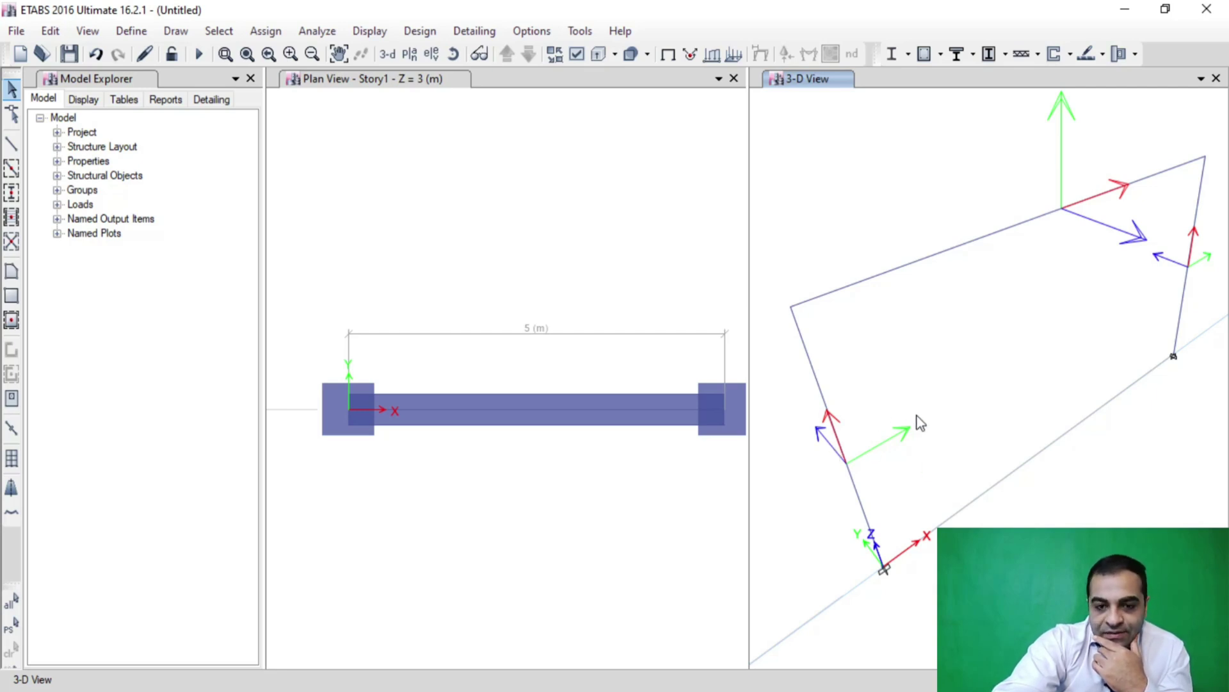
pyautogui.scroll(-3, 920, 422)
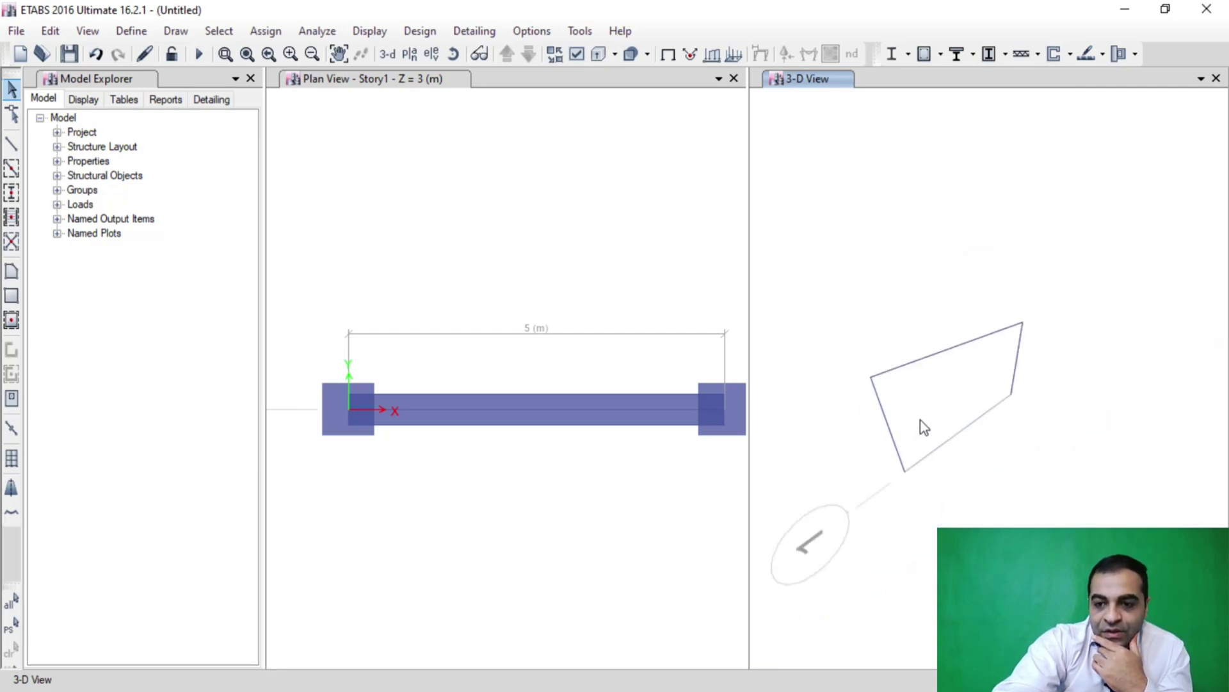
pyautogui.click(923, 361)
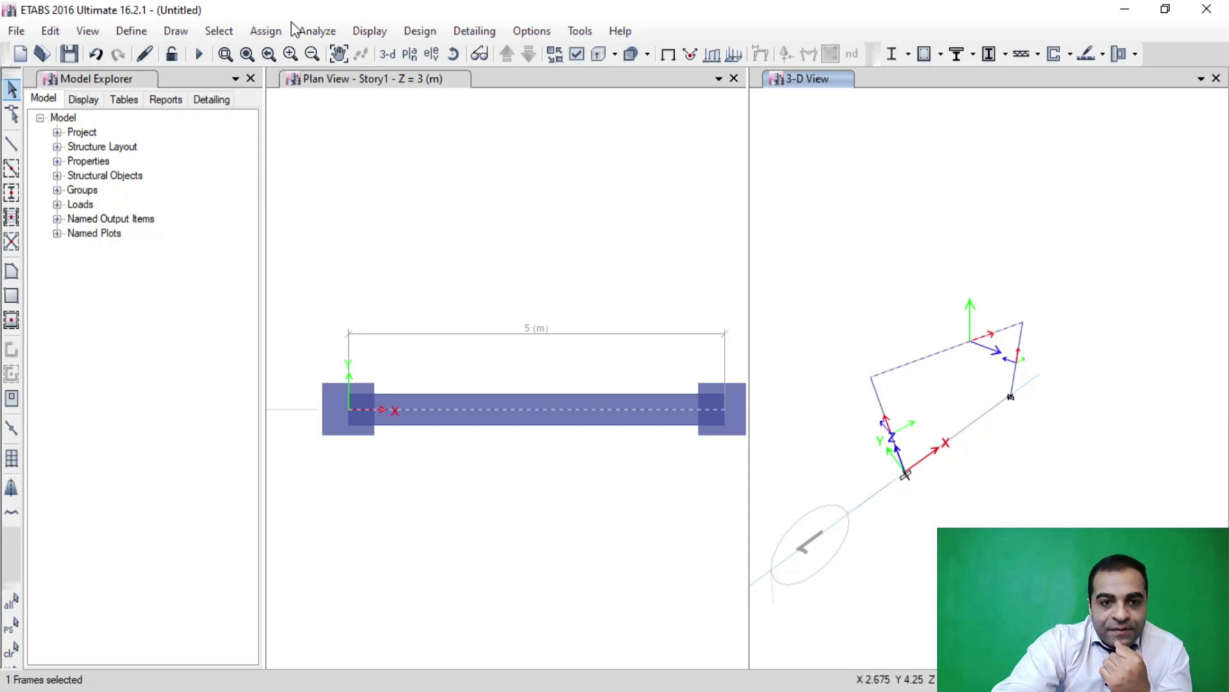
# Step: Assign the selected beam a uniform distributed load of 4 tonf/m under the DLS pattern
pyautogui.click(270, 36)
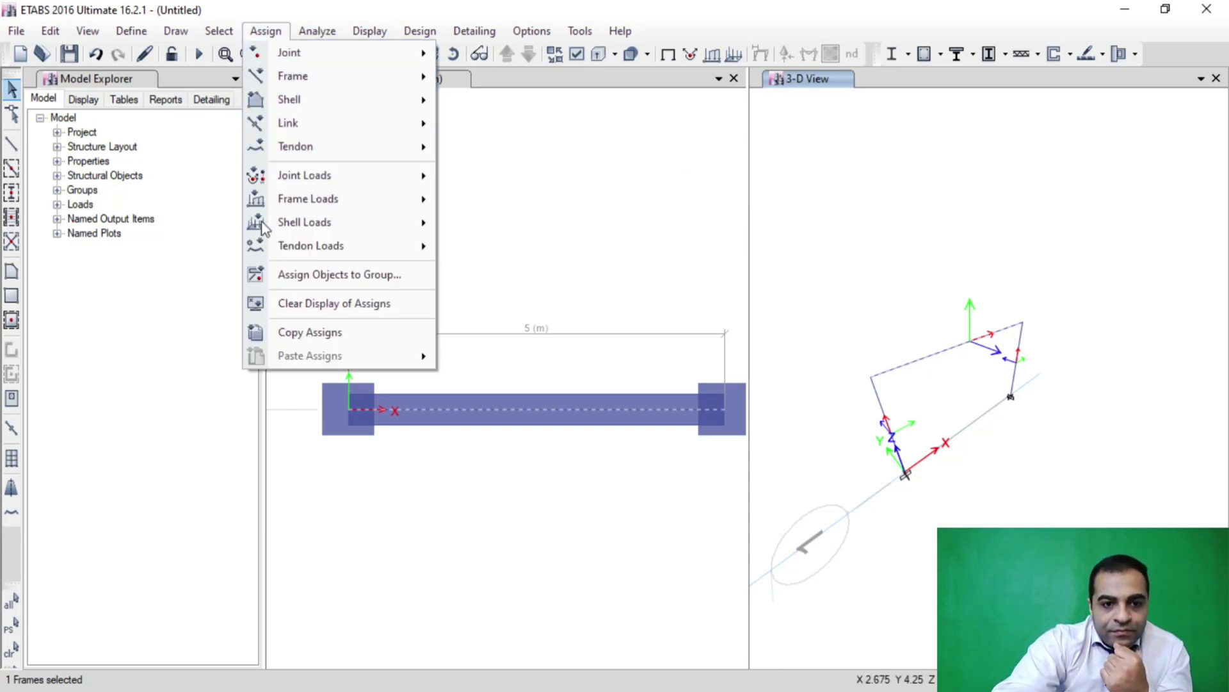
pyautogui.click(233, 255)
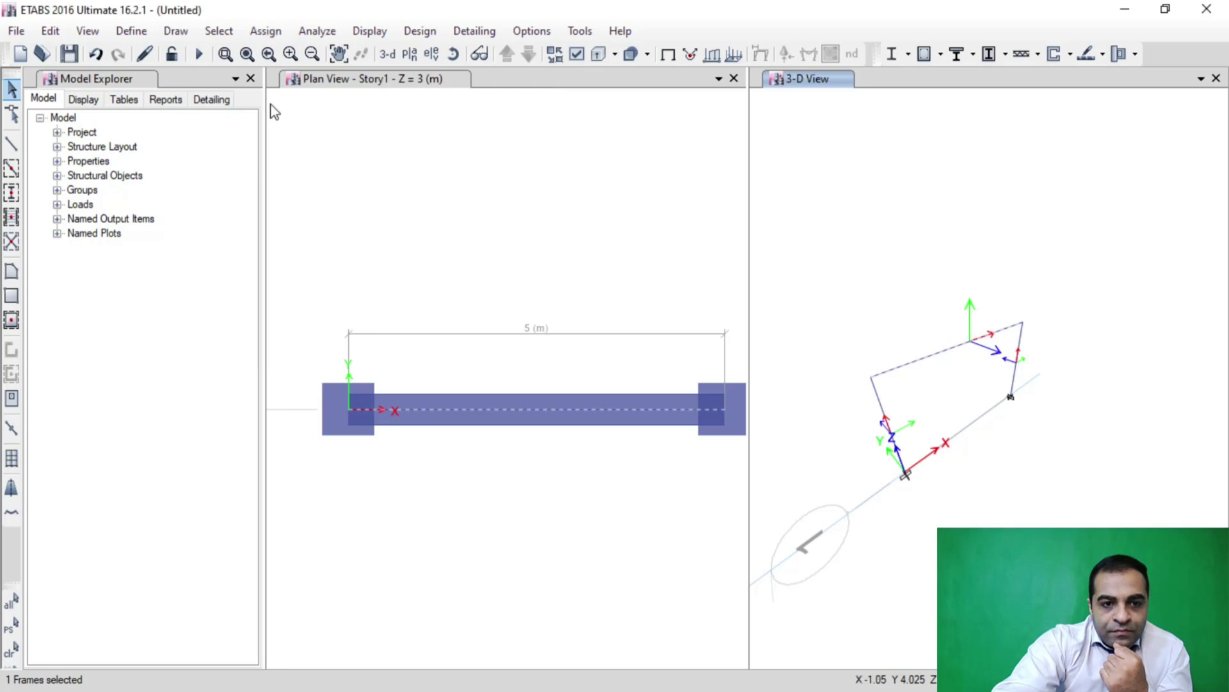
pyautogui.click(269, 36)
pyautogui.moveTo(307, 198)
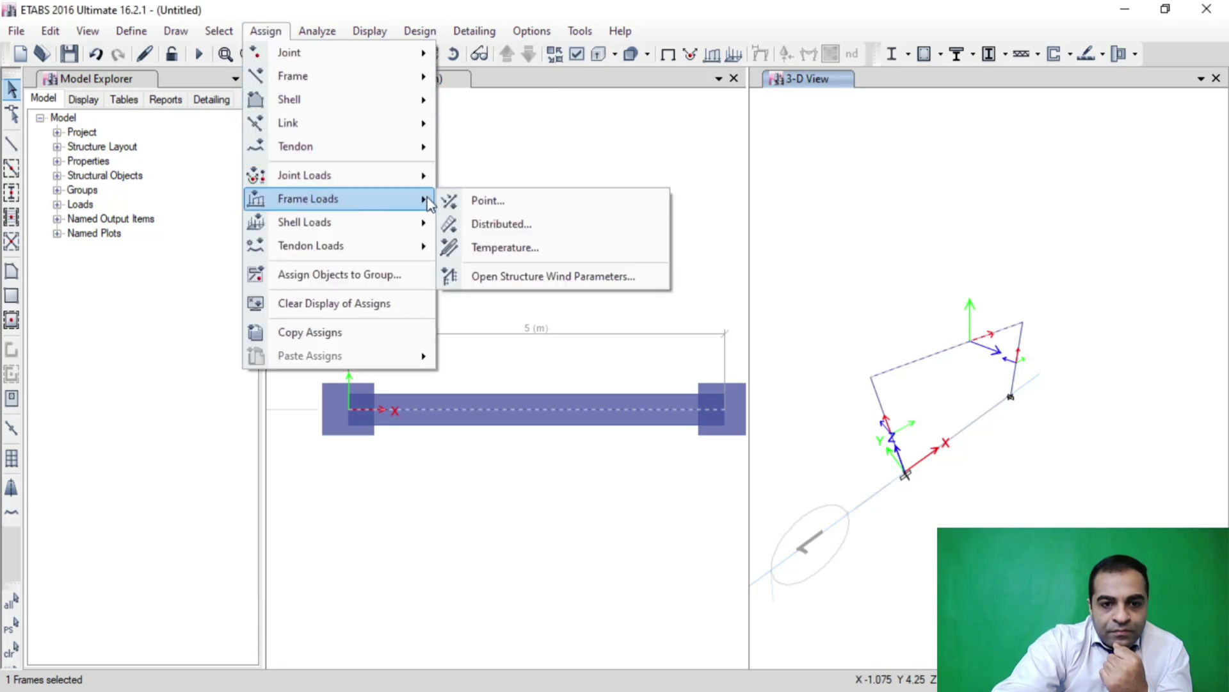
pyautogui.click(580, 222)
pyautogui.click(631, 233)
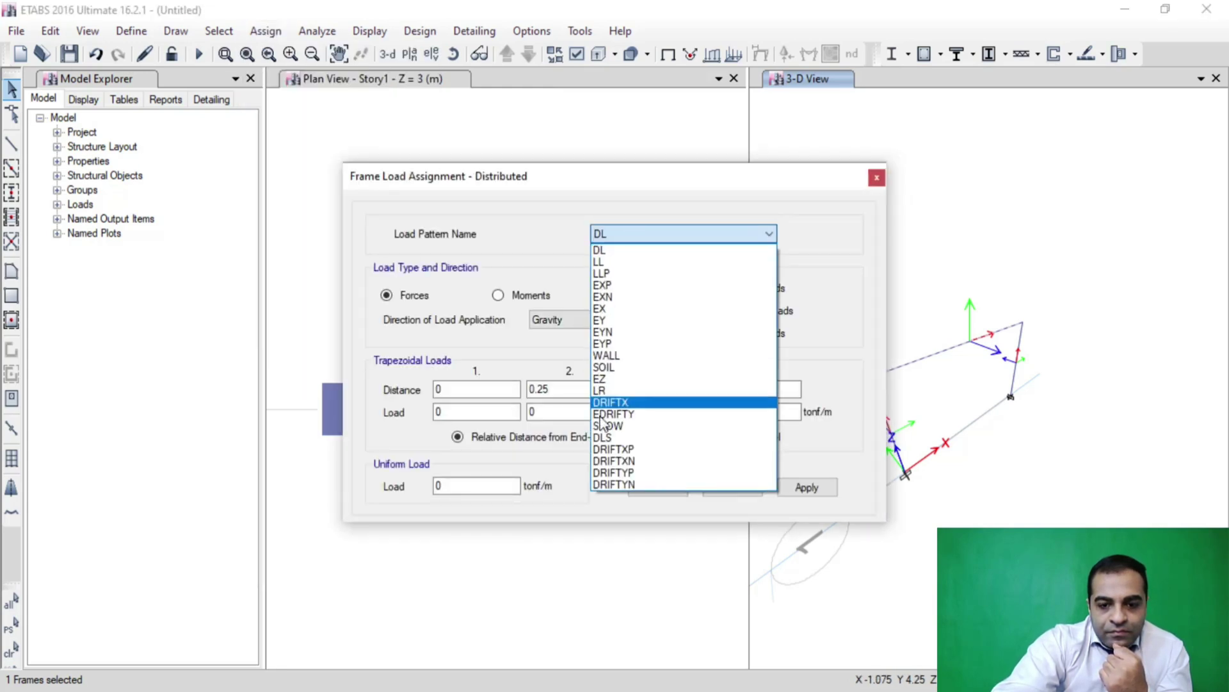
pyautogui.click(606, 437)
pyautogui.doubleClick(449, 485)
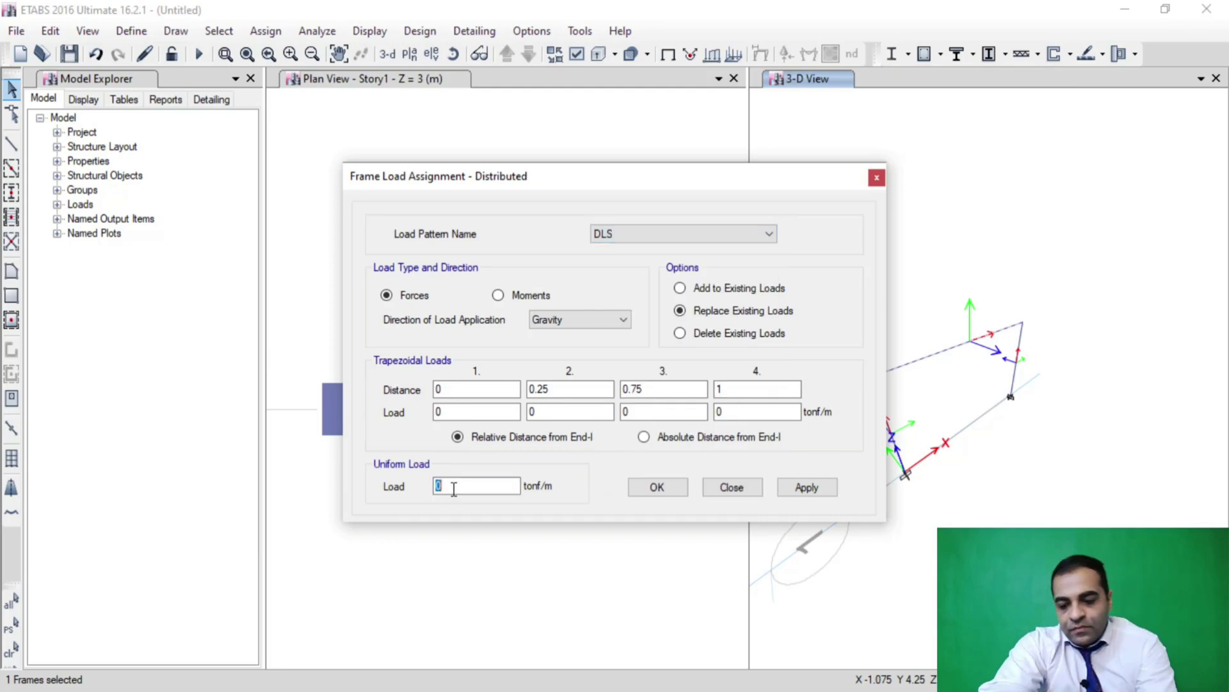
pyautogui.write('4')
pyautogui.click(805, 488)
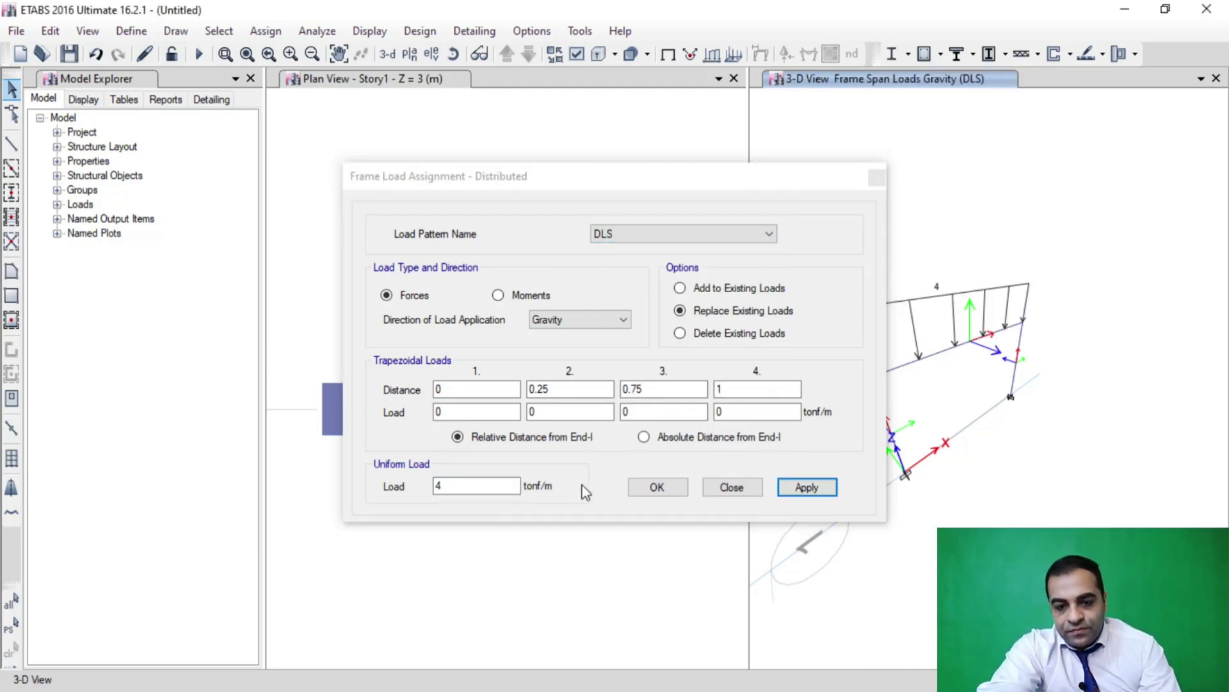
pyautogui.click(657, 488)
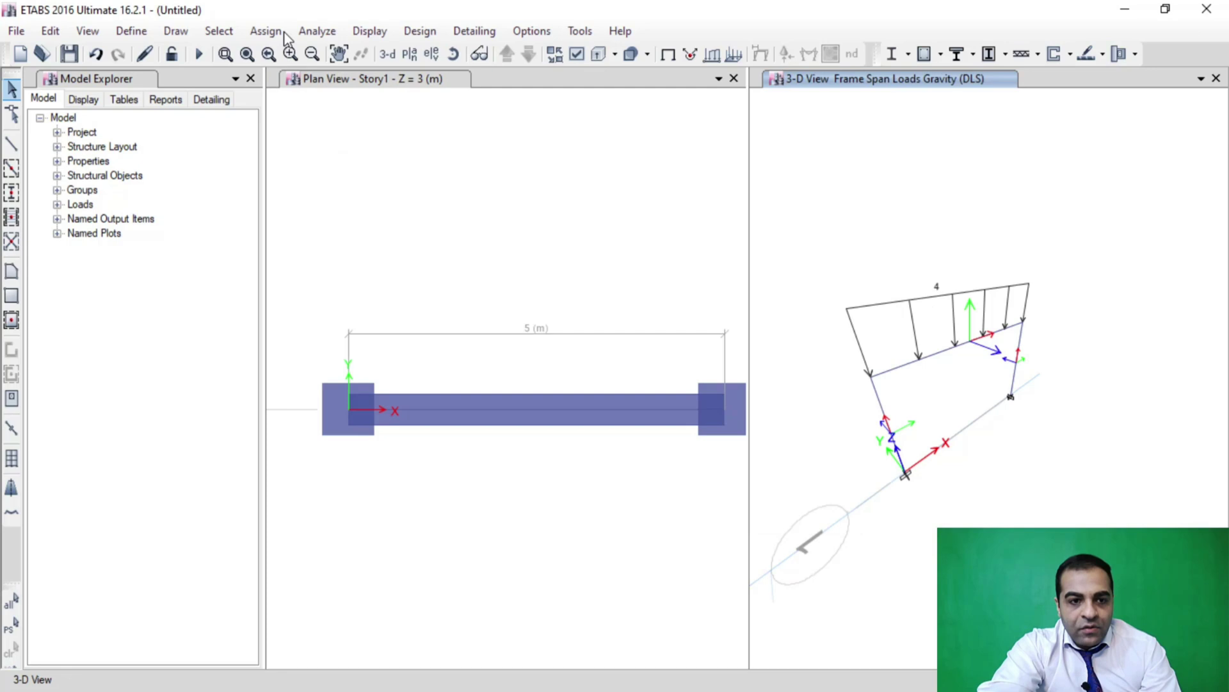
# Step: Run the analysis, saving the model as 'beam-column' when prompted
pyautogui.click(196, 54)
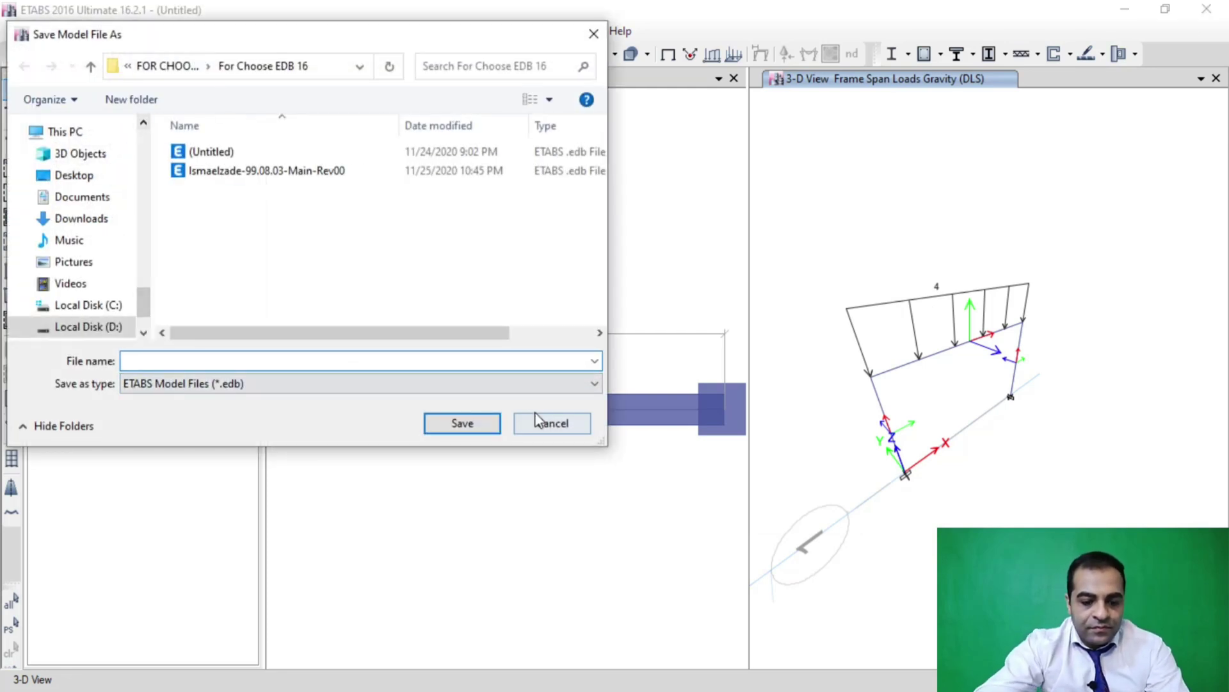
pyautogui.write('beam-column')
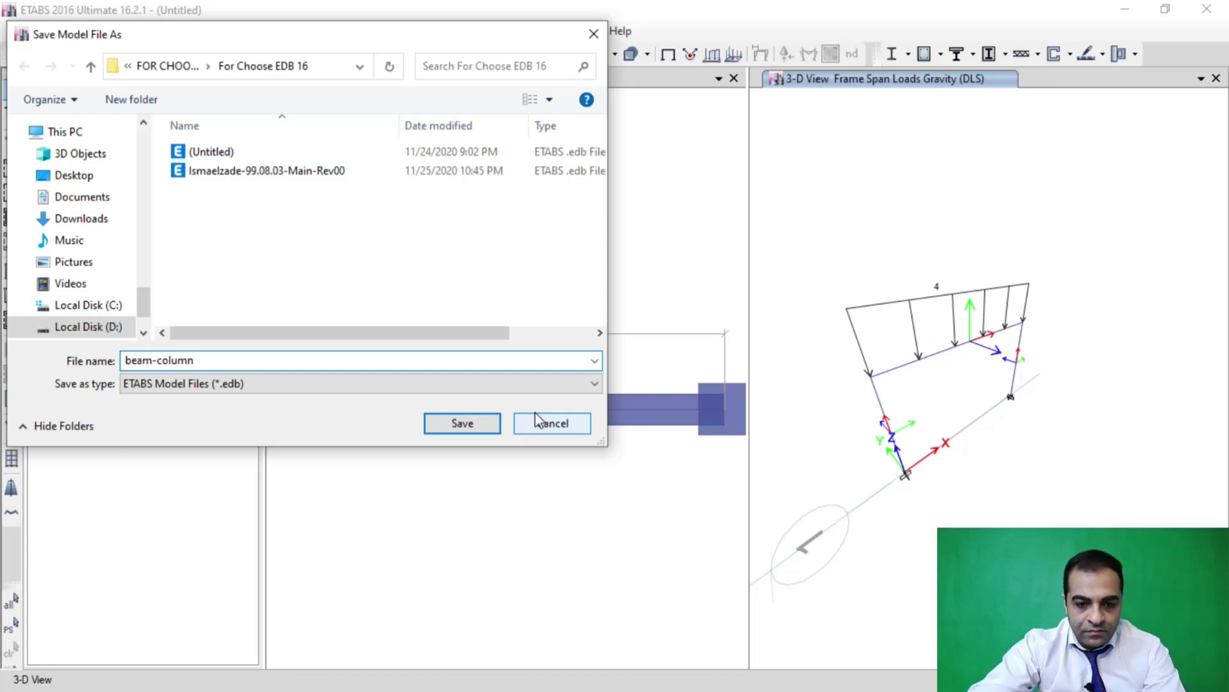
pyautogui.click(456, 428)
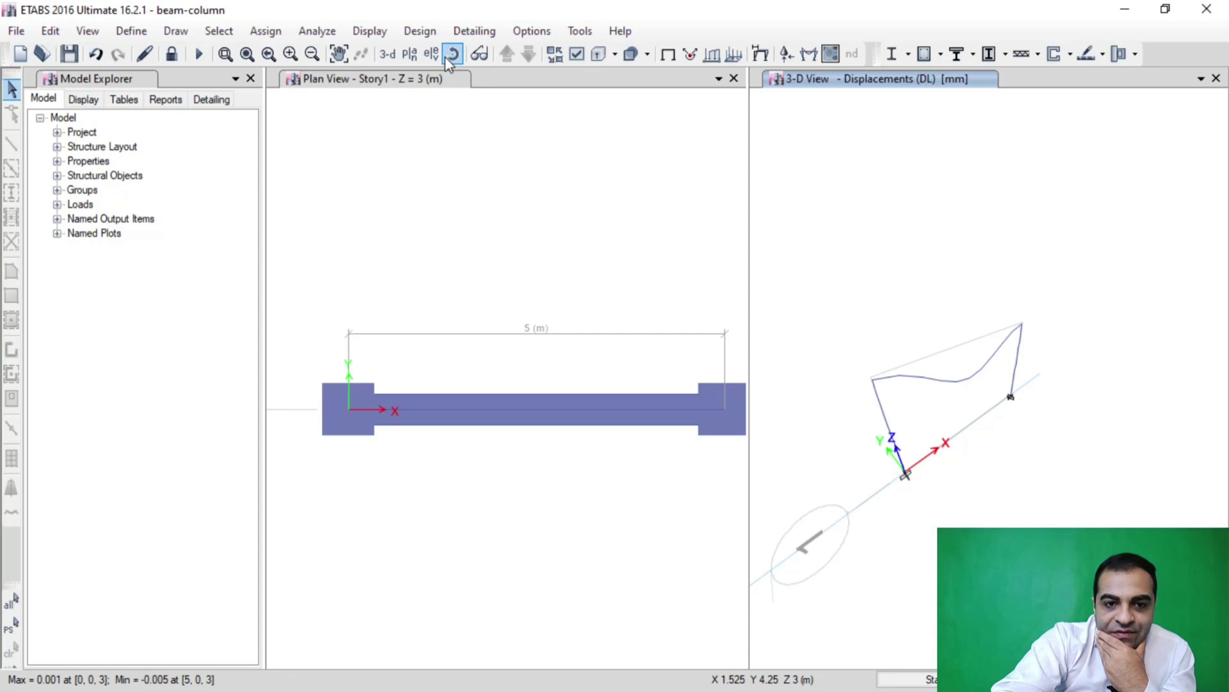
# Step: Display the DL Moment 2-2 diagram for the frame members
pyautogui.click(371, 31)
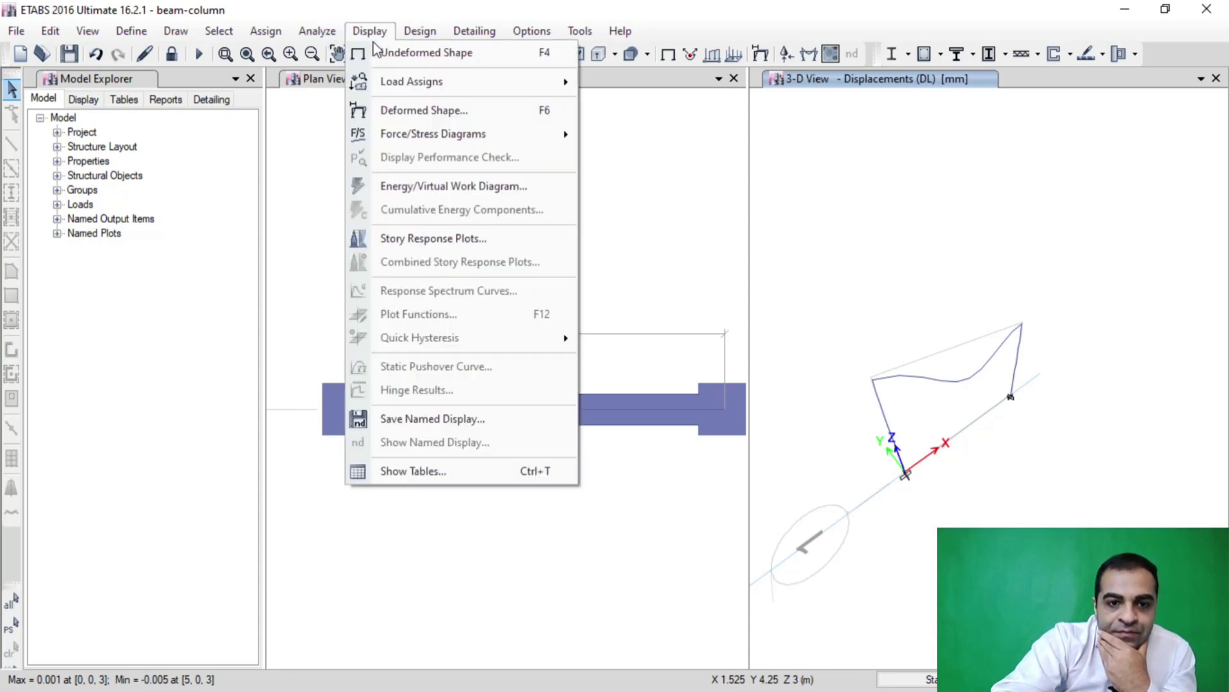
pyautogui.moveTo(422, 133)
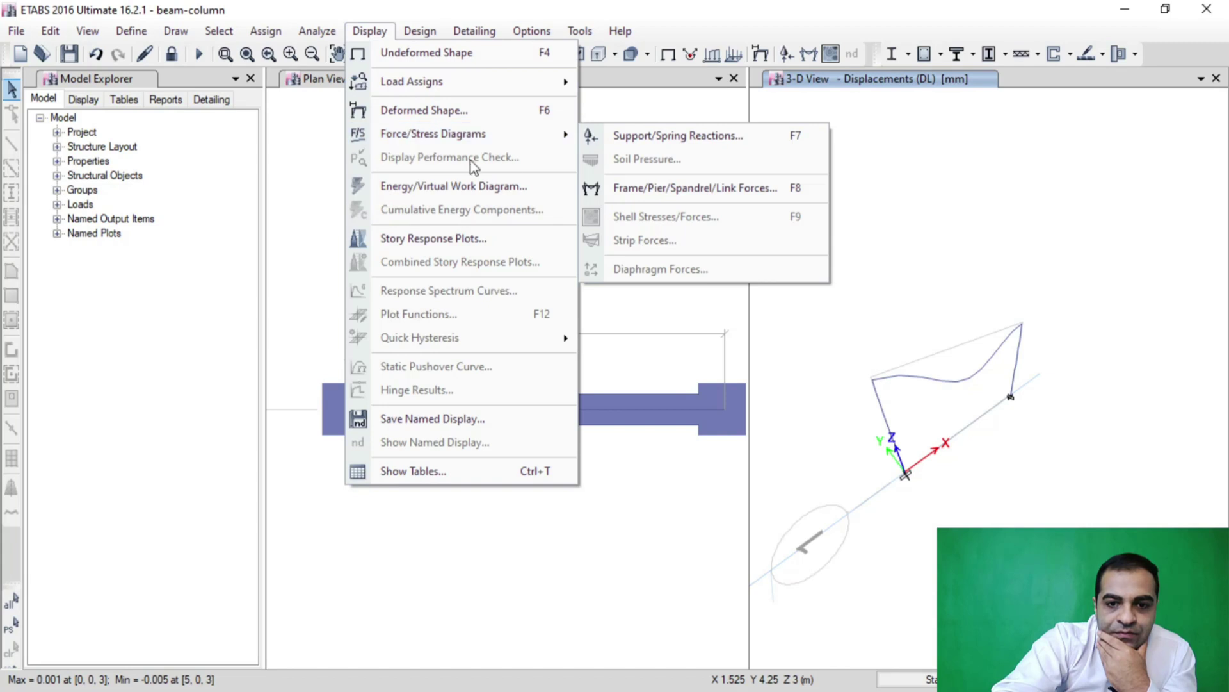
pyautogui.click(606, 190)
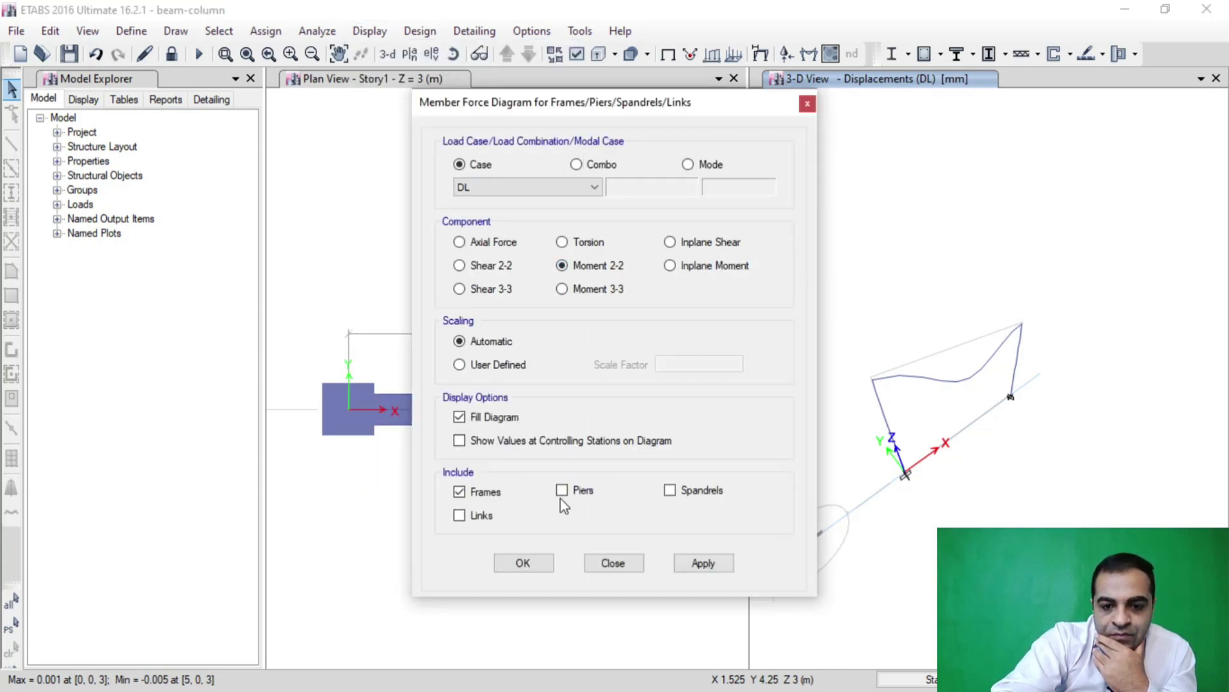
pyautogui.click(502, 643)
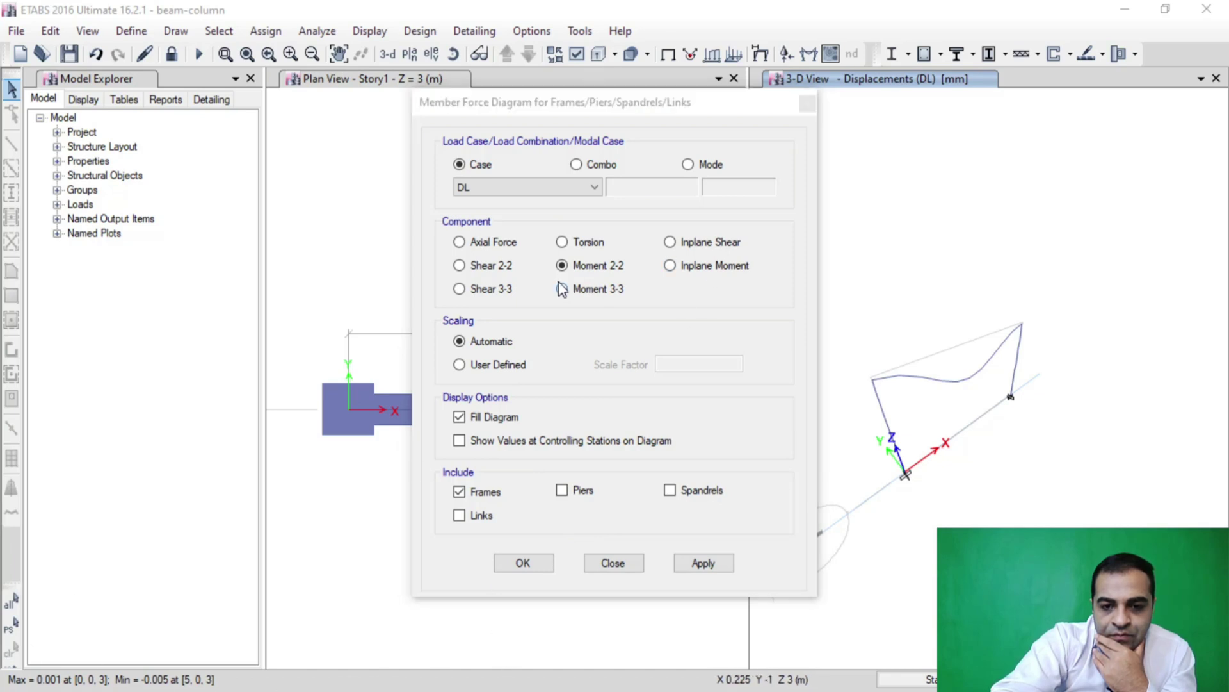
pyautogui.click(712, 566)
pyautogui.click(712, 566)
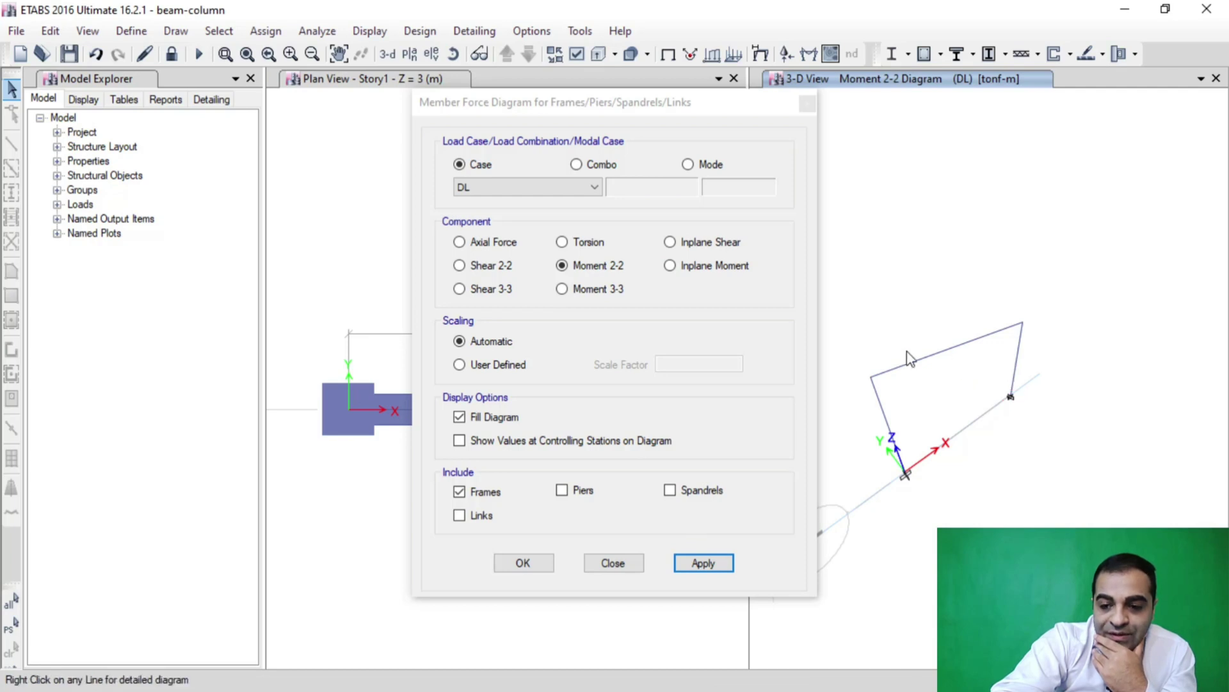
# Step: Switch the diagram to Moment 3-3, then return to the undeformed shape
pyautogui.click(603, 291)
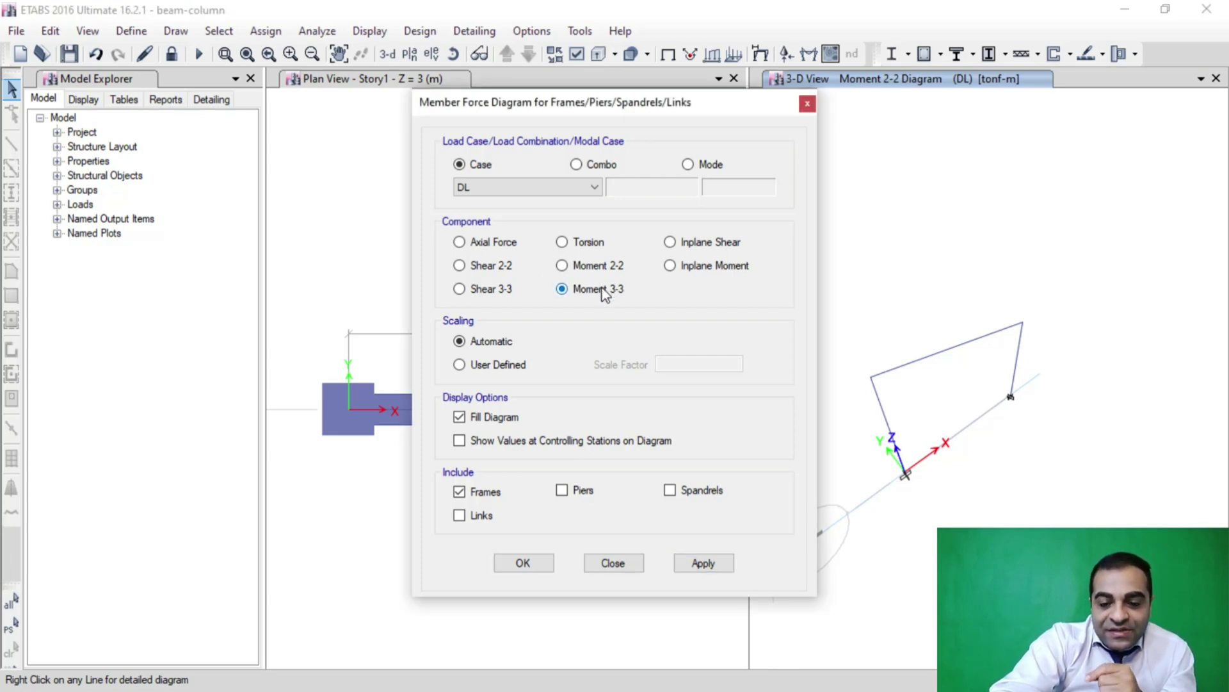
pyautogui.click(703, 564)
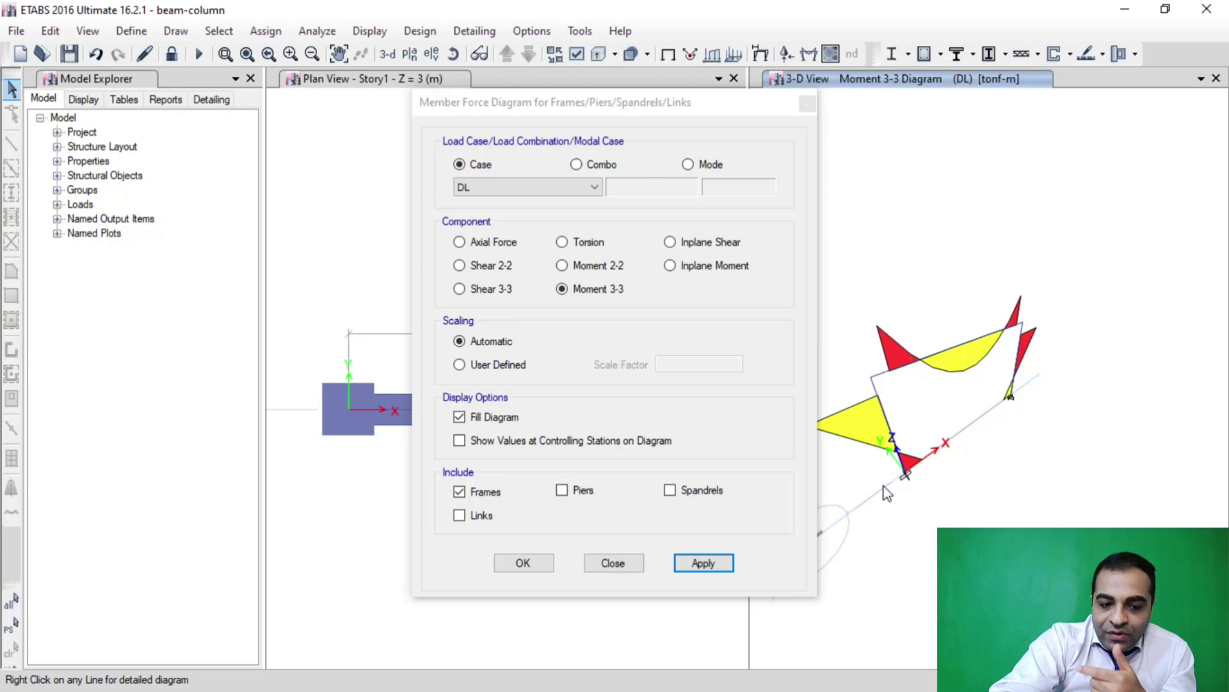
pyautogui.click(494, 564)
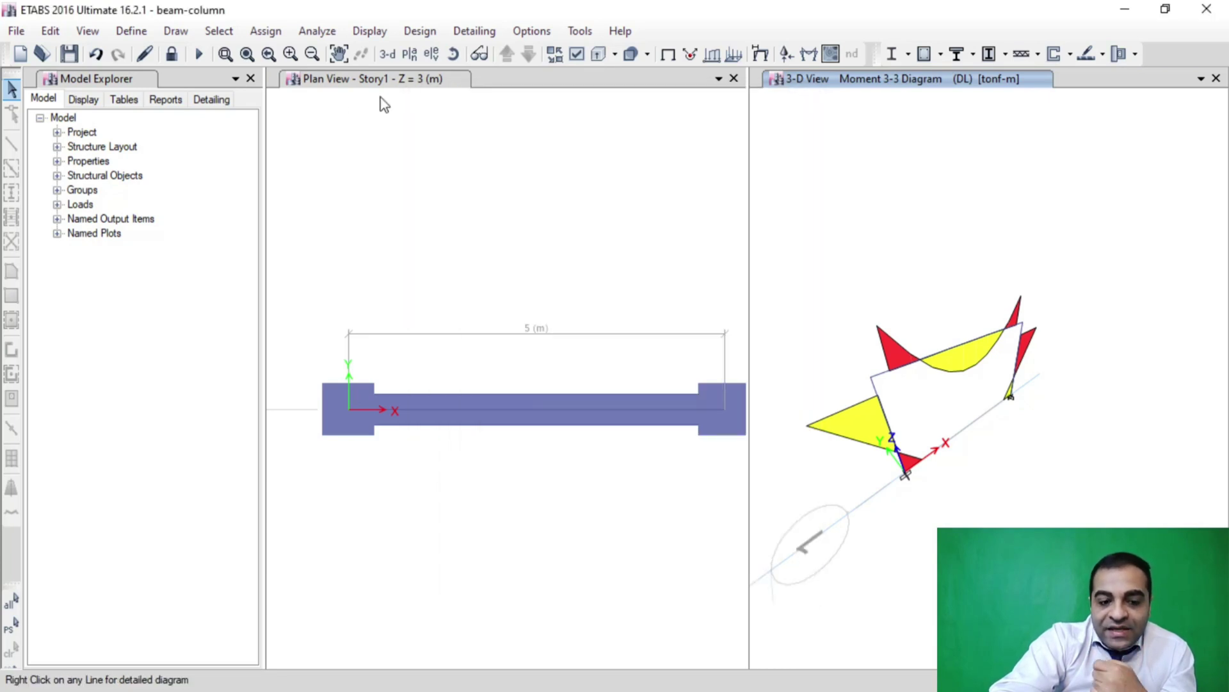
pyautogui.click(668, 53)
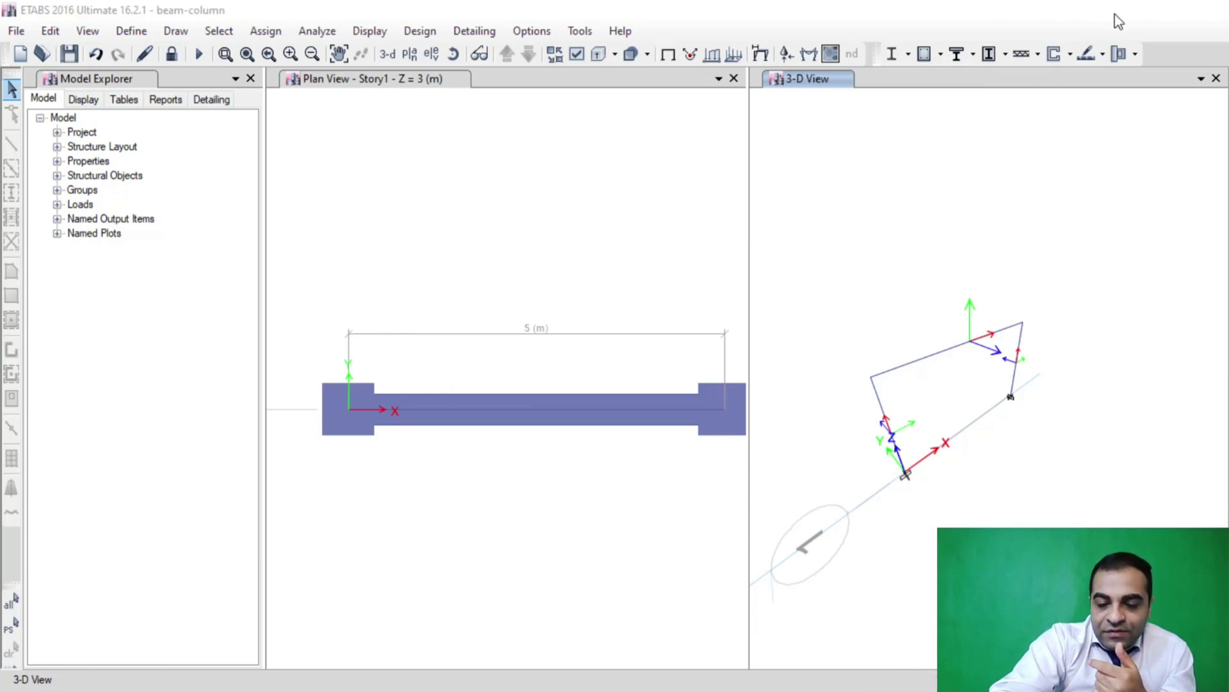
# Step: Back in the PowerPoint sketch, ink hatch strokes along the beam's top band, undoing an accidental erase
pyautogui.click(1124, 10)
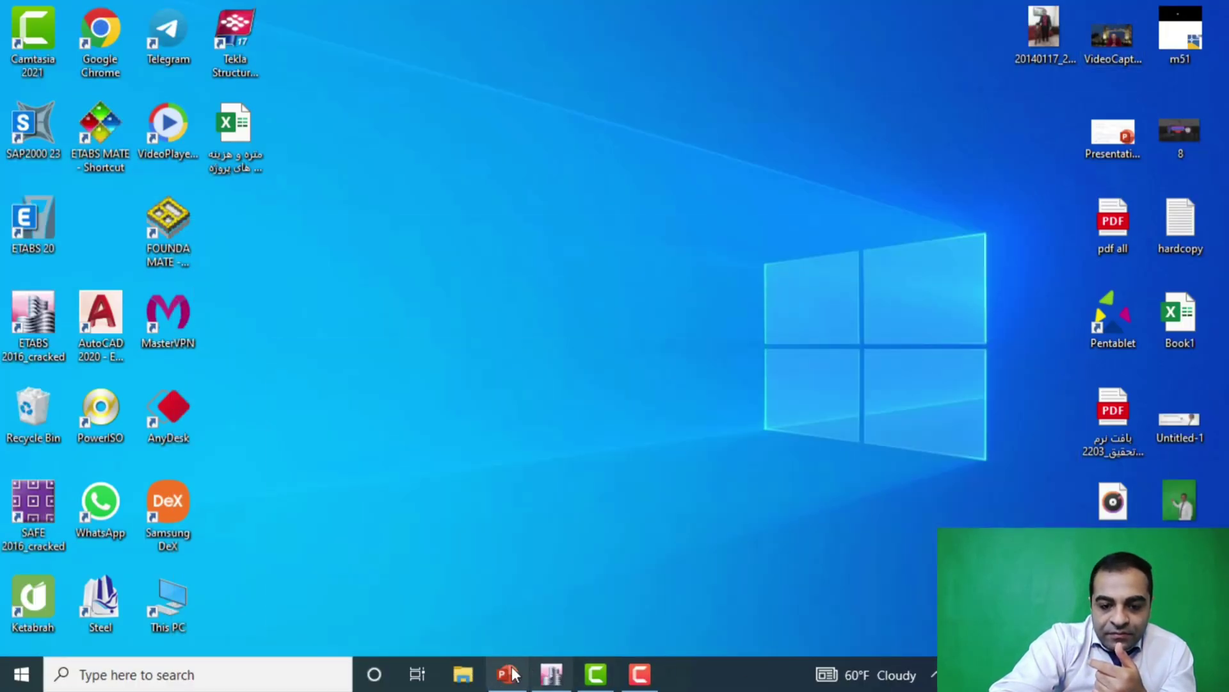
pyautogui.click(512, 669)
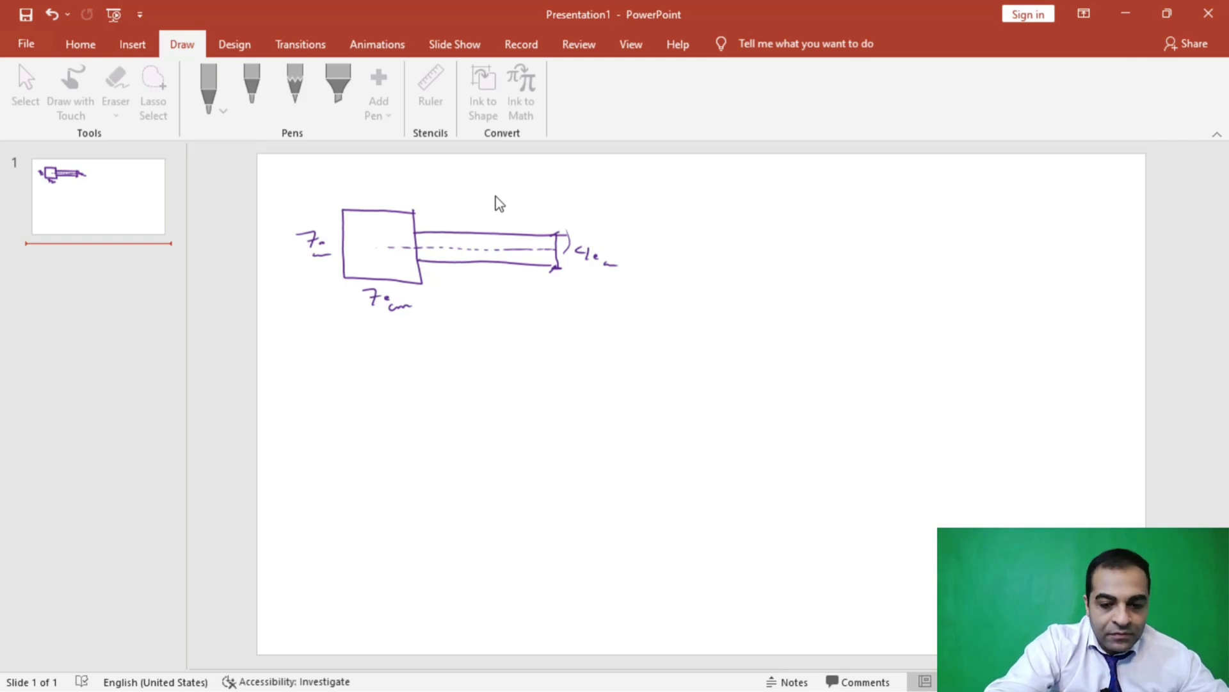
pyautogui.click(701, 241)
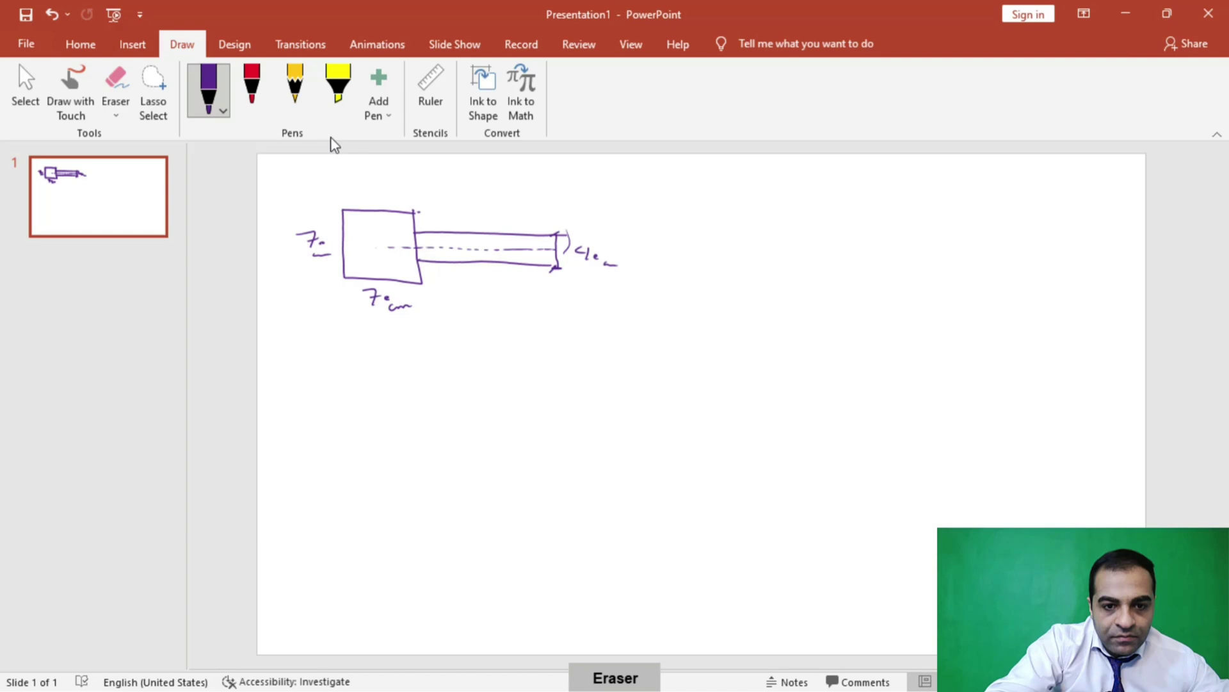
pyautogui.click(382, 246)
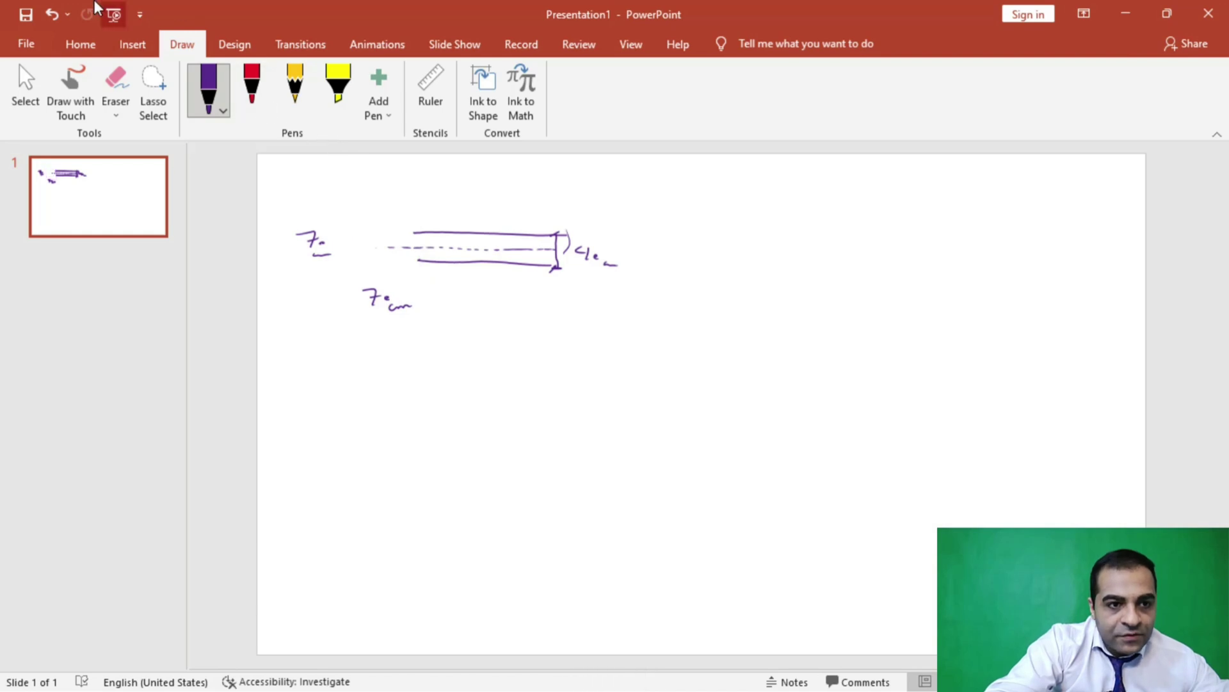
pyautogui.click(51, 14)
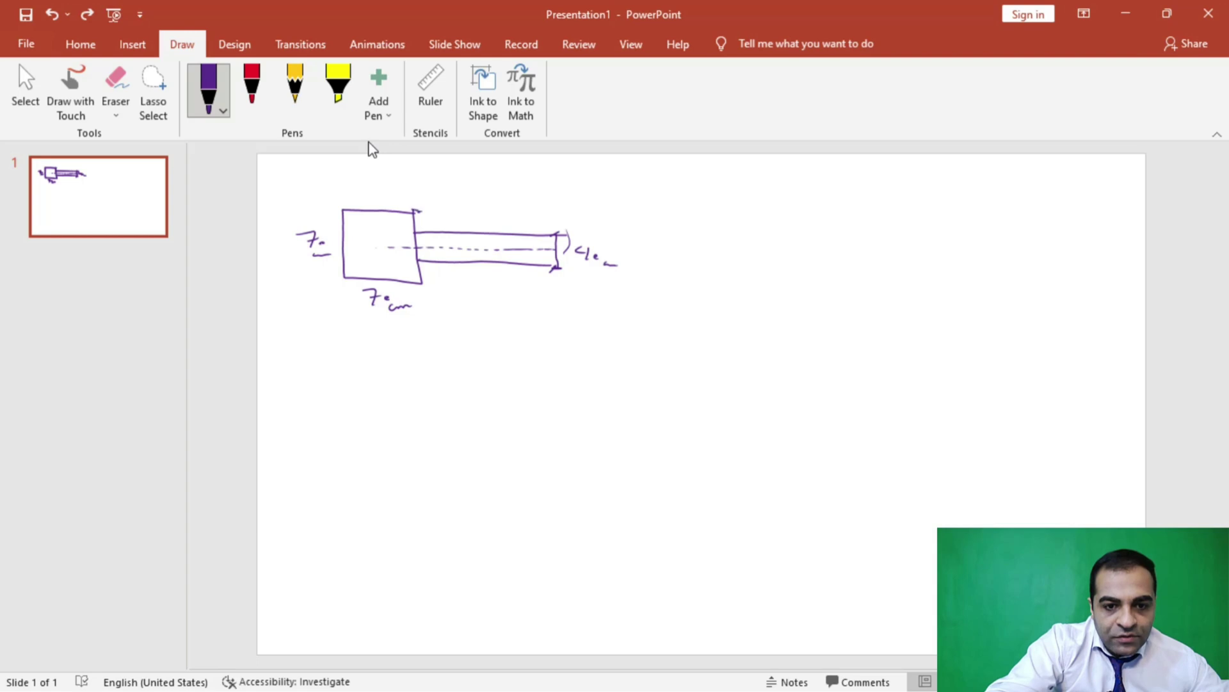
pyautogui.moveTo(442, 212); pyautogui.dragTo(483, 216)
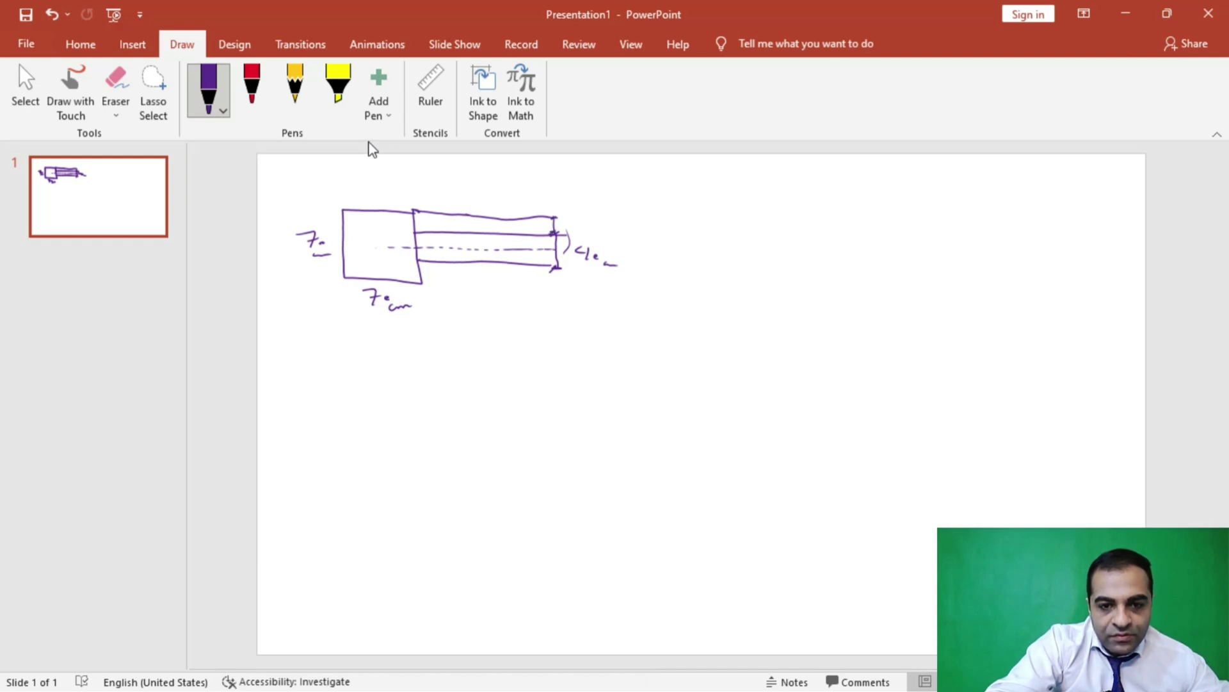
pyautogui.moveTo(535, 228)
pyautogui.mouseDown()
pyautogui.moveTo(544, 222)
pyautogui.moveTo(476, 218)
pyautogui.mouseUp()
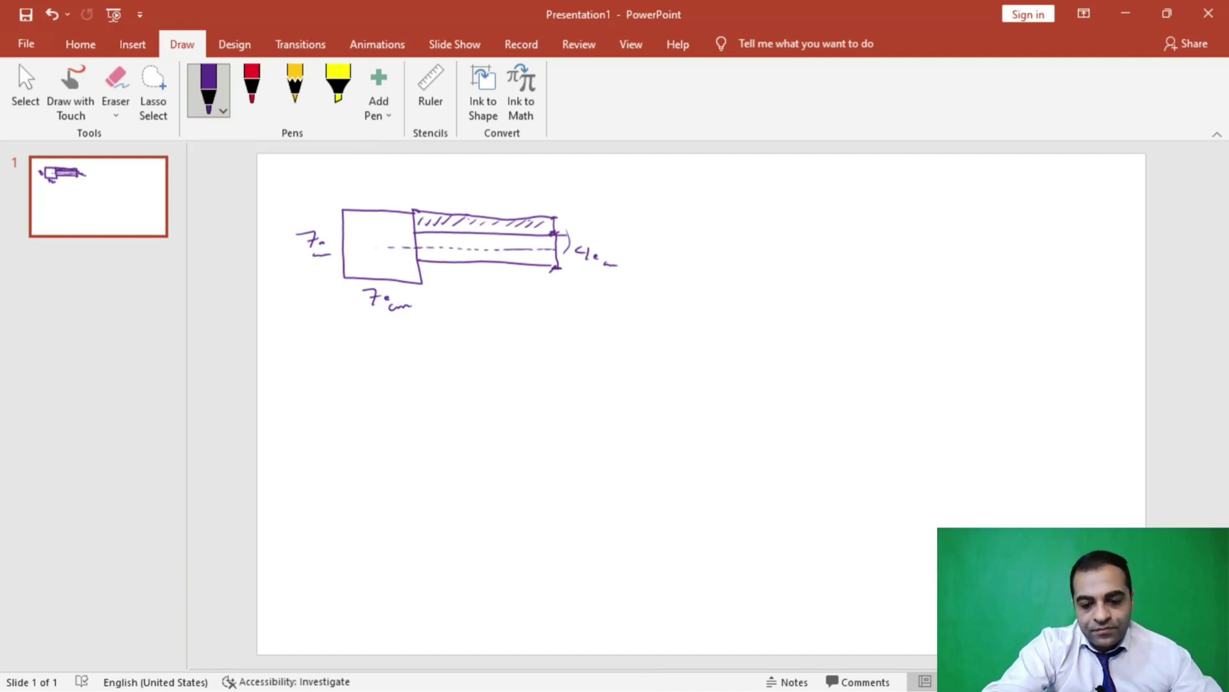
# Step: Return to the ETABS model, show the plan view beam as a line, and select the top beam
pyautogui.click(1126, 13)
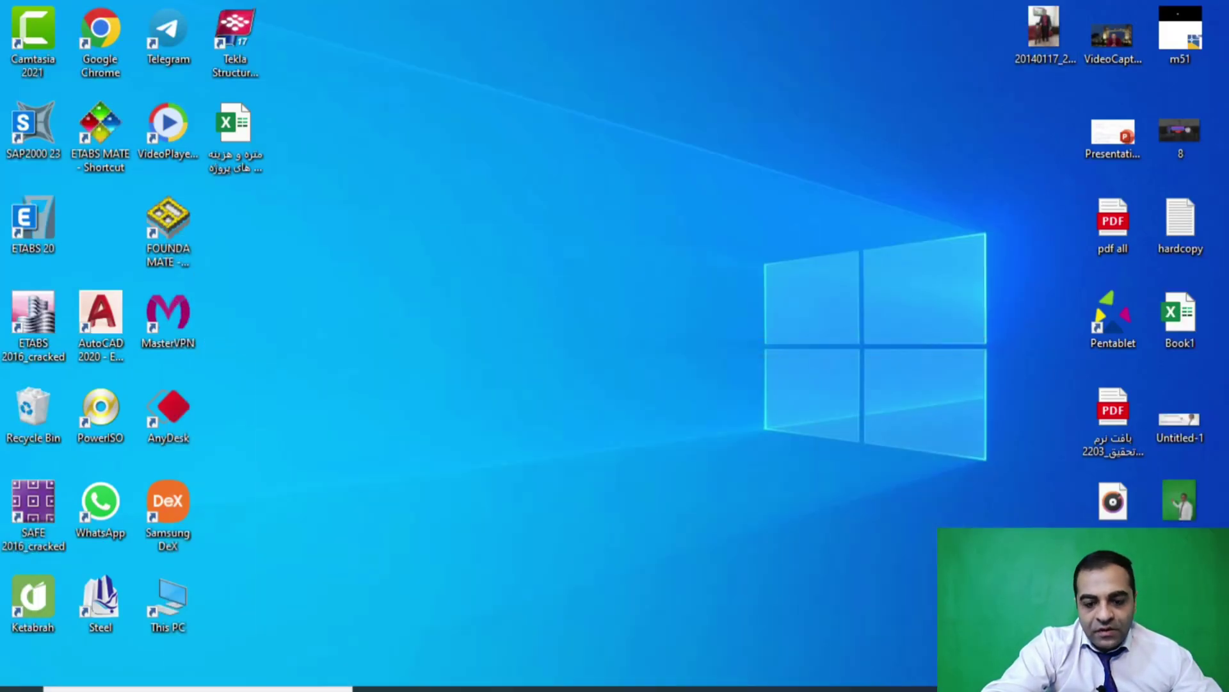
pyautogui.click(552, 671)
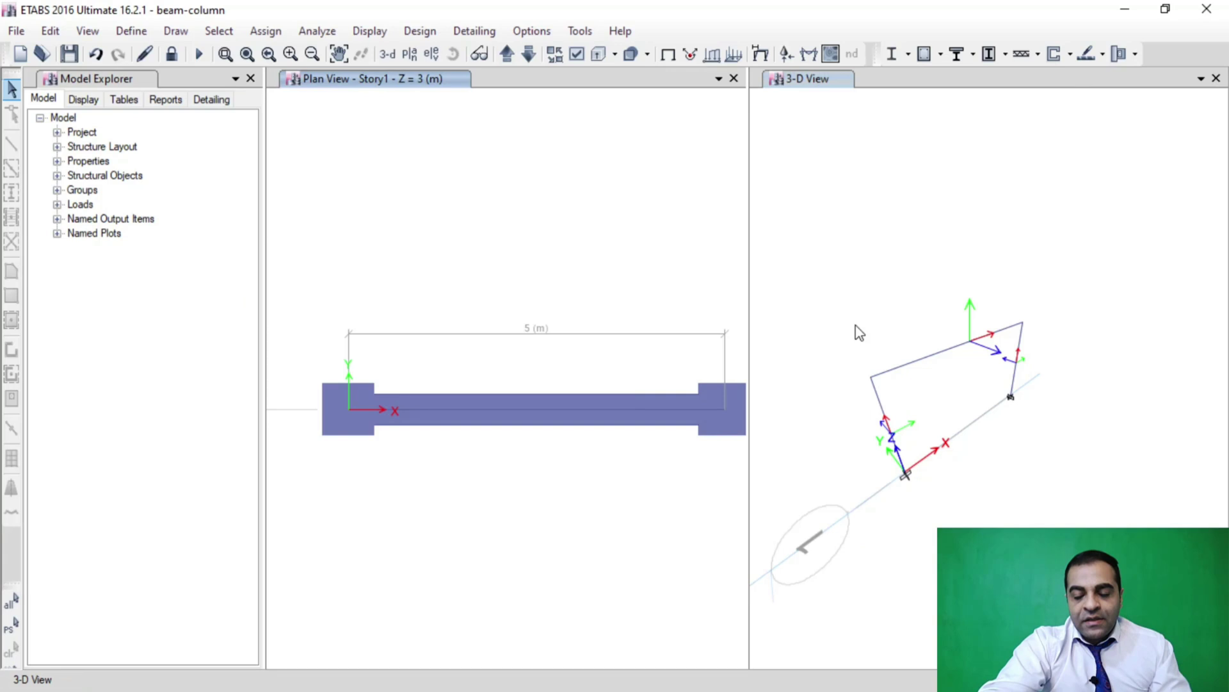
pyautogui.click(719, 216)
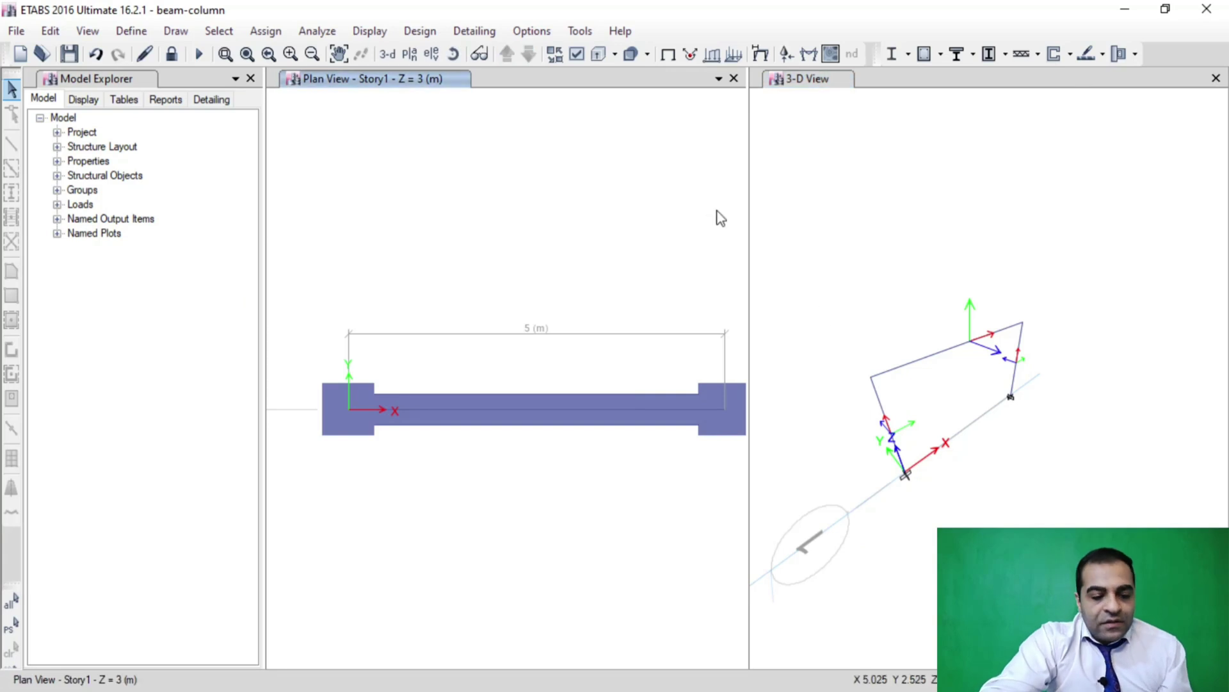
pyautogui.click(667, 55)
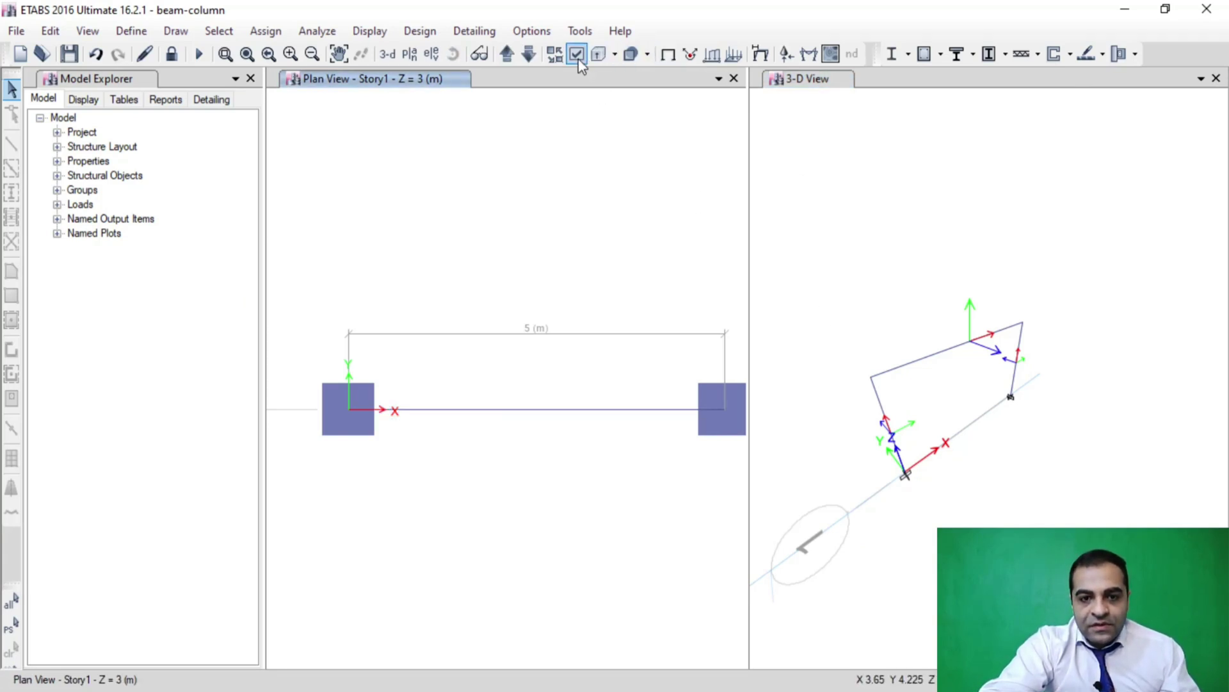
pyautogui.click(959, 95)
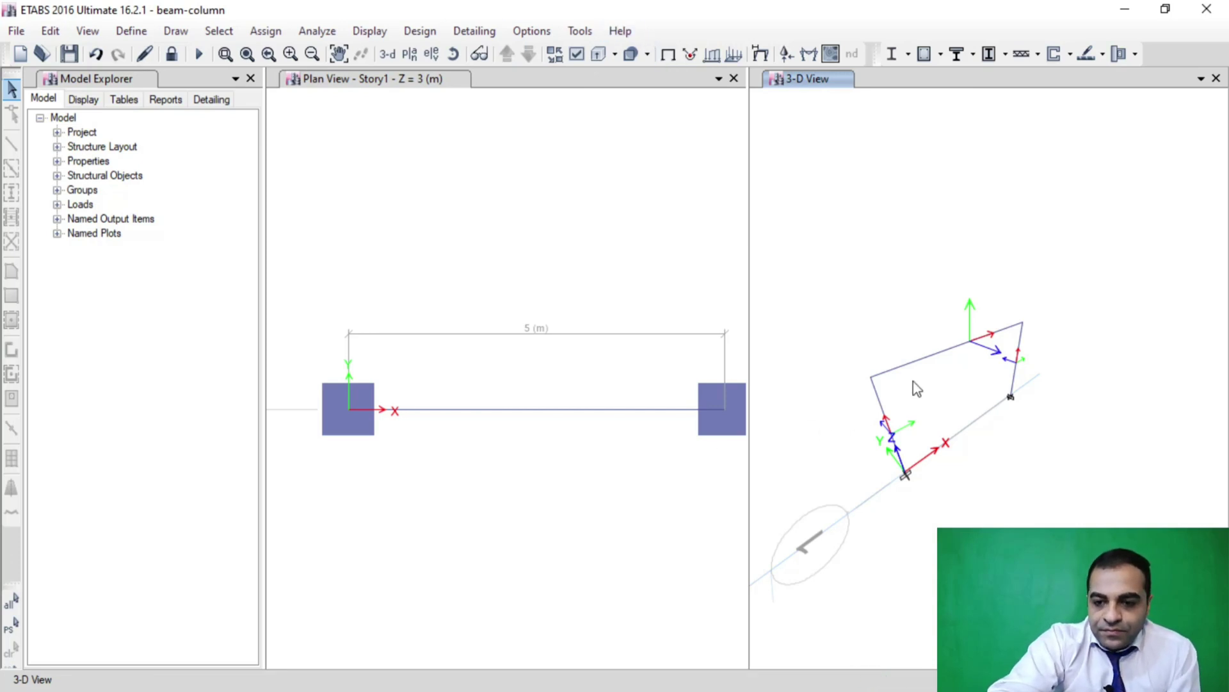
pyautogui.click(926, 368)
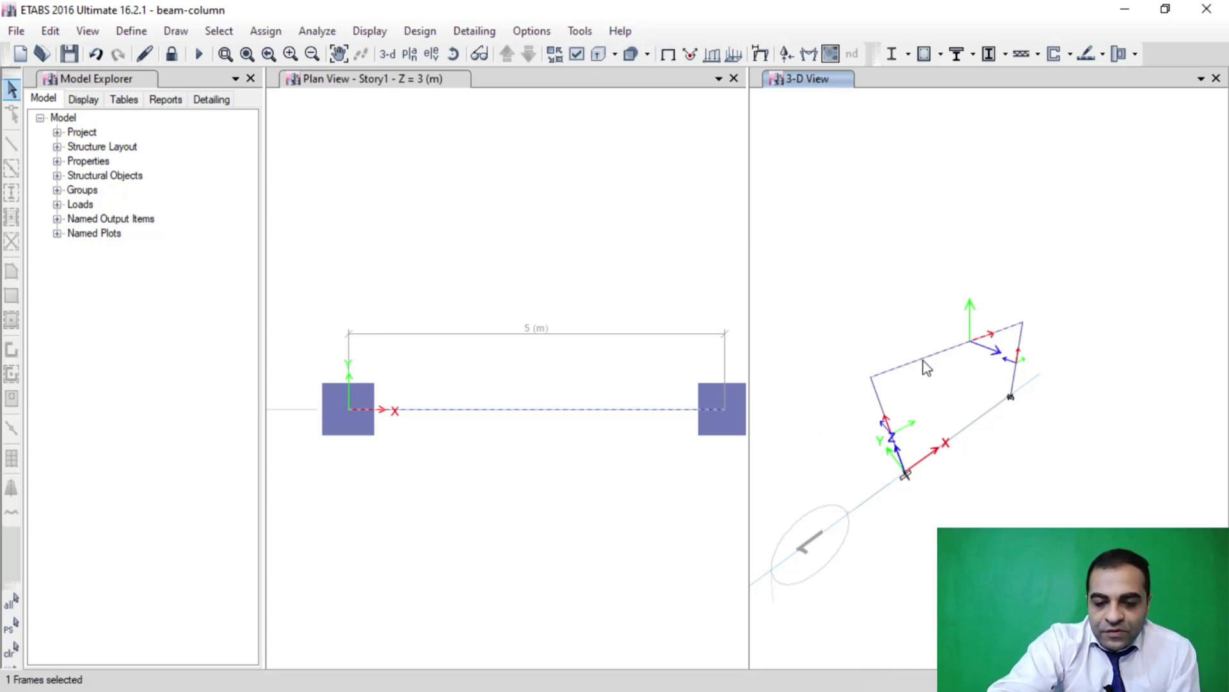
# Step: Unlock the model, accepting deletion of analysis results, and reselect the top beam for frame assignment
pyautogui.click(281, 31)
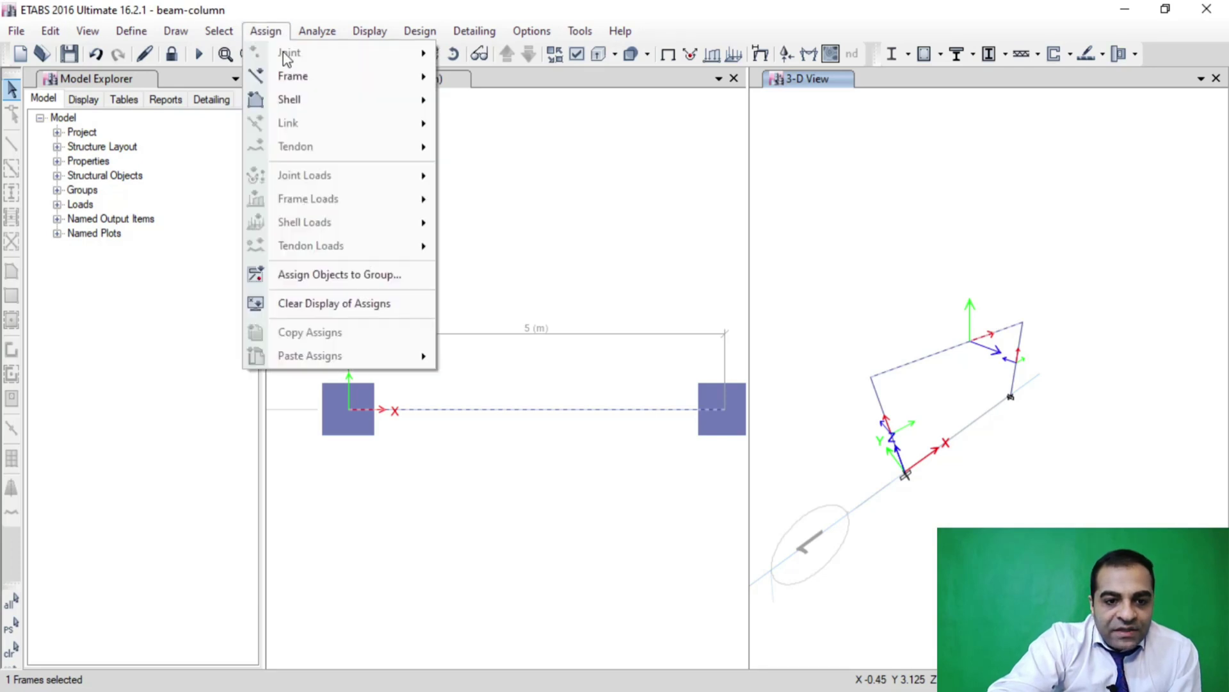
pyautogui.moveTo(315, 77)
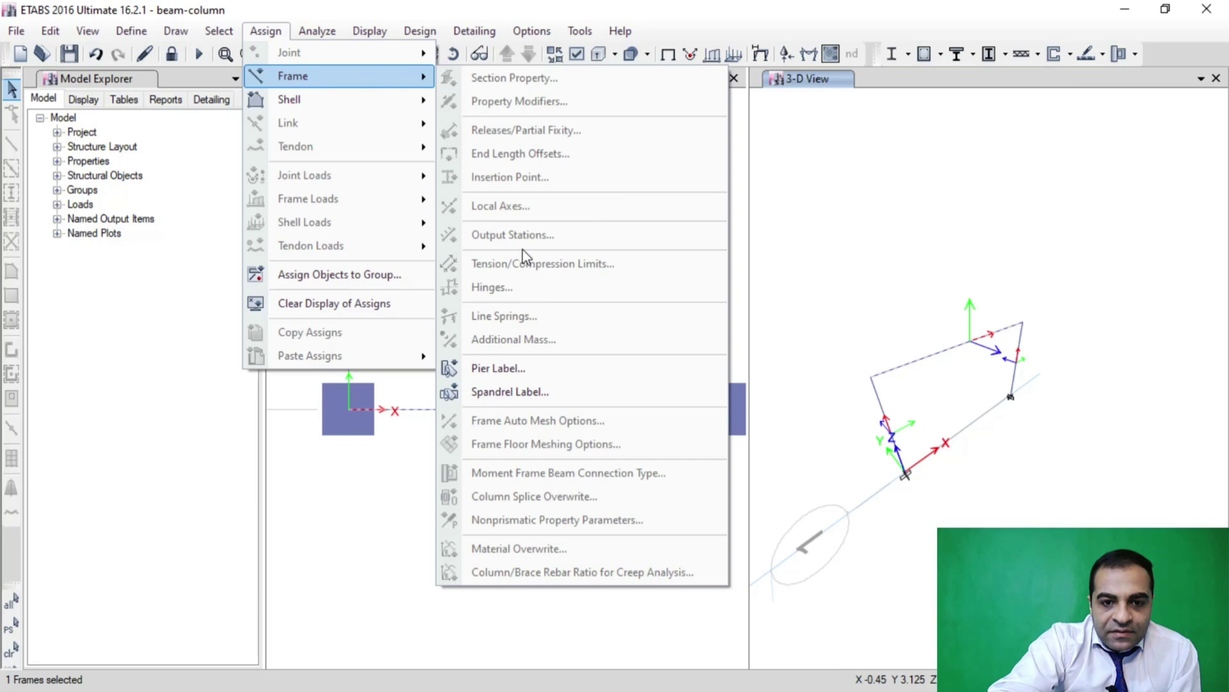
pyautogui.click(890, 56)
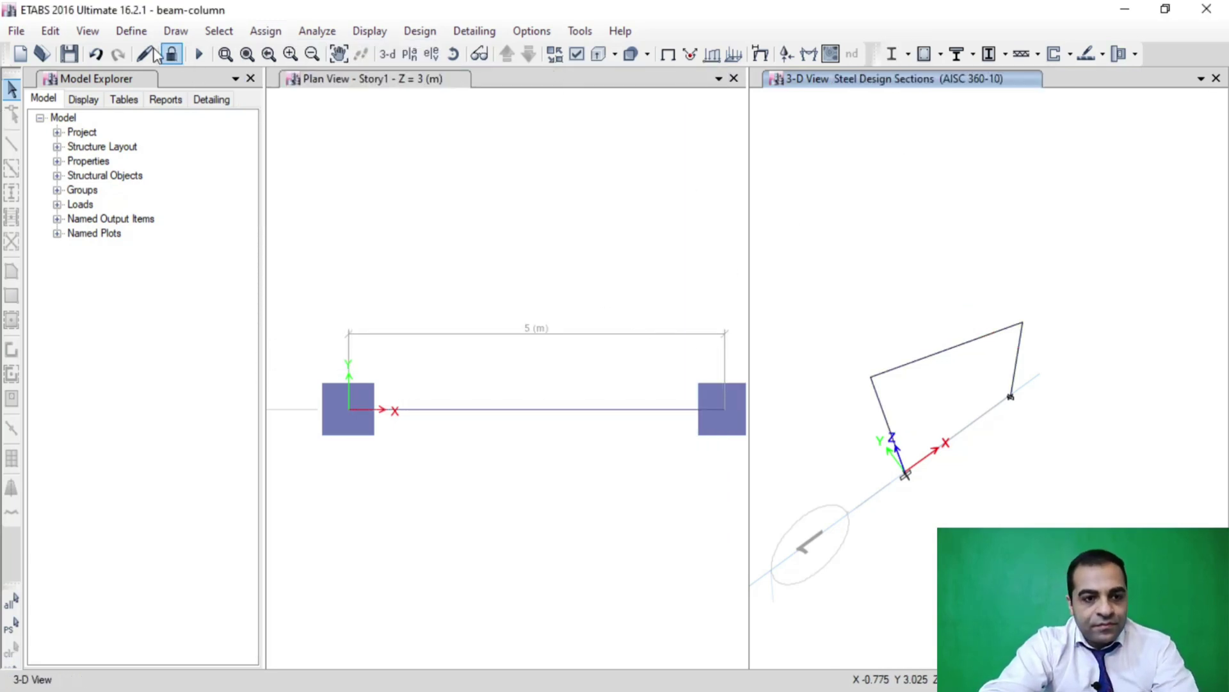
pyautogui.click(170, 55)
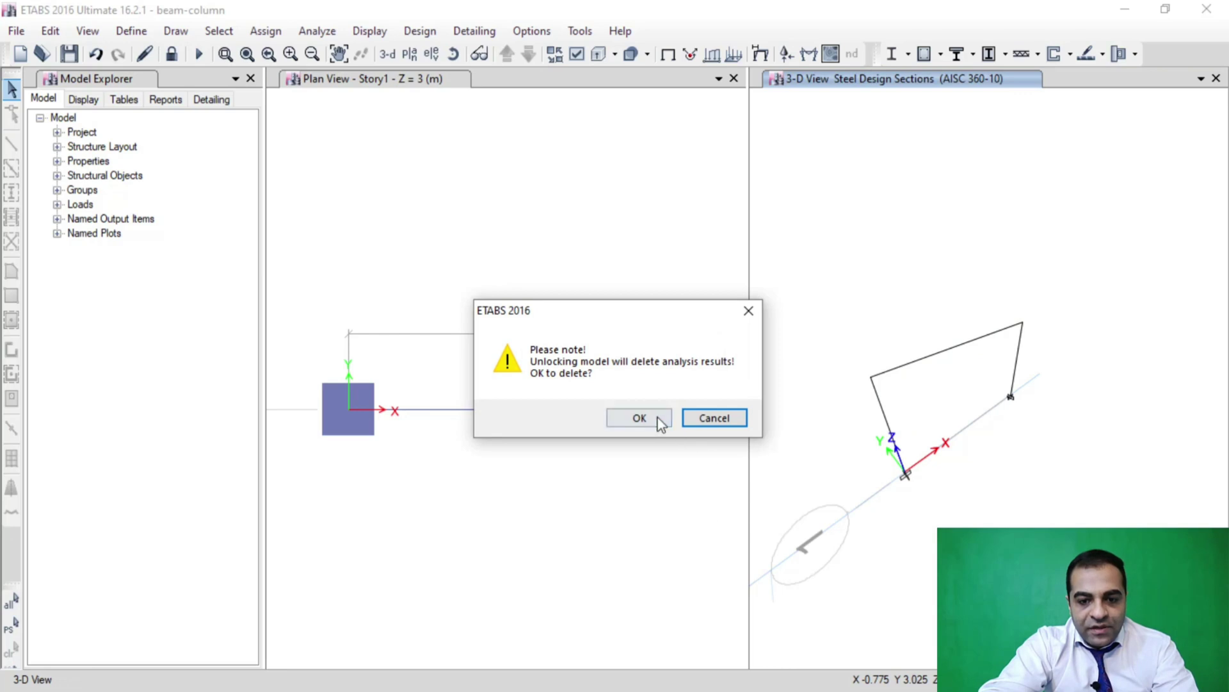
pyautogui.click(660, 422)
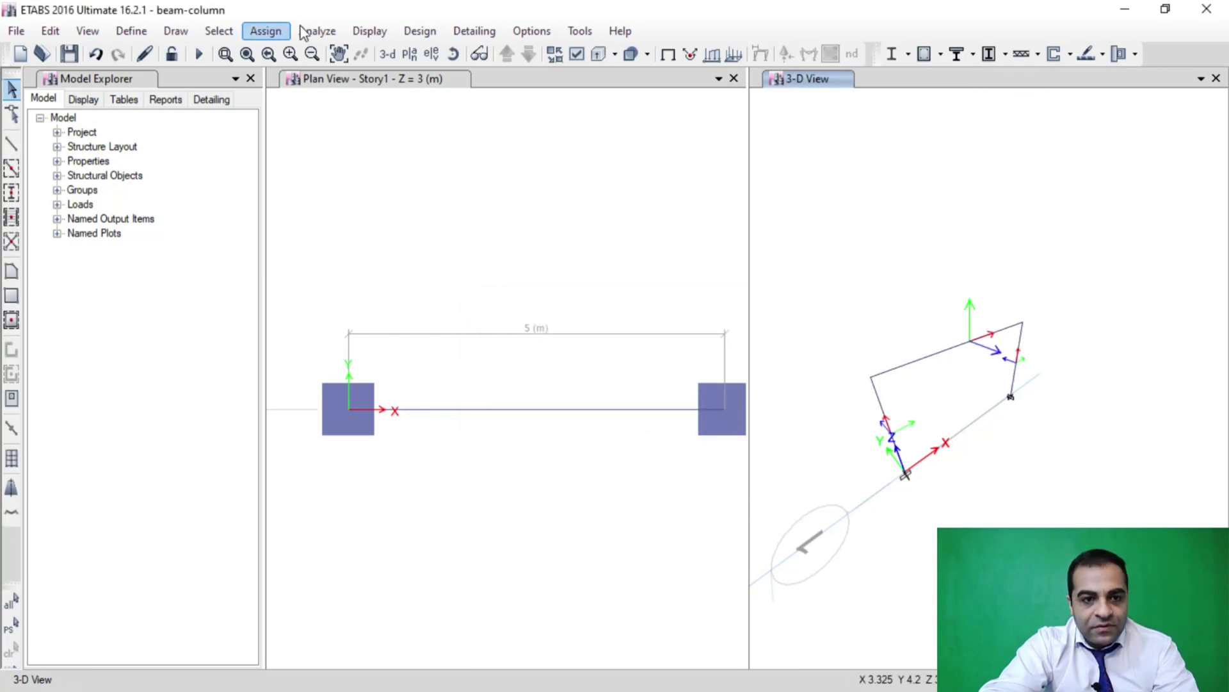
pyautogui.click(944, 354)
pyautogui.click(265, 31)
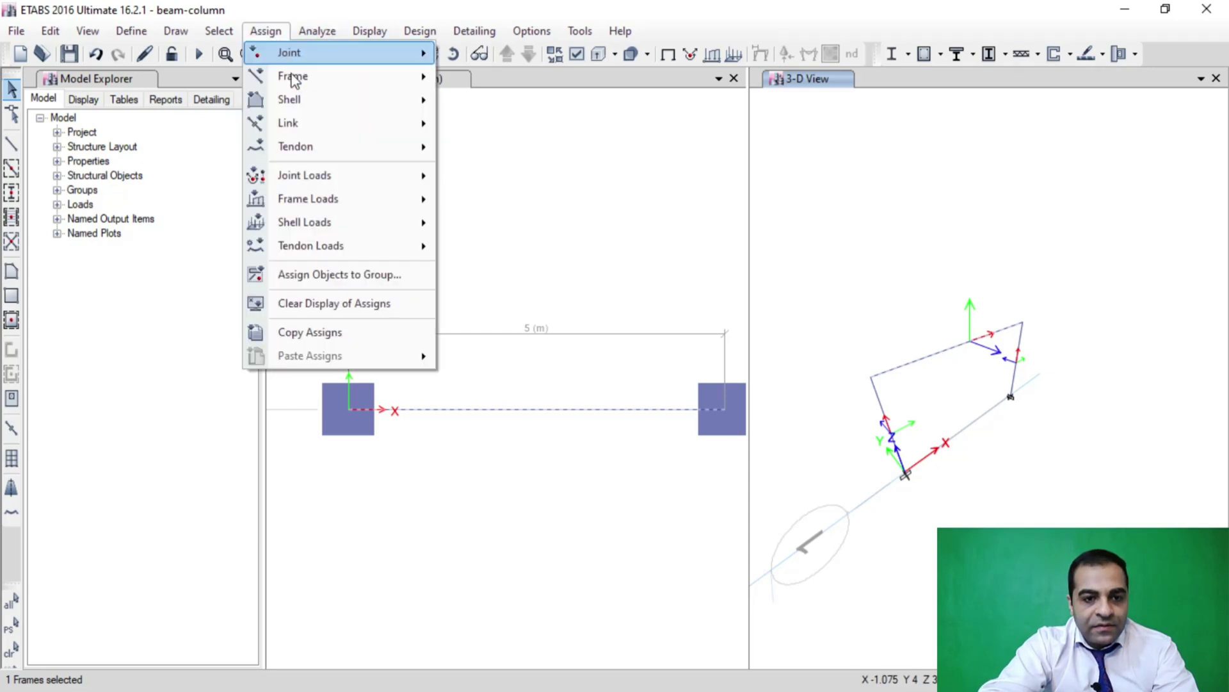
# Step: Give the top beam Global Y offsets of 150 at End-I and End-J, allowing stiffness transformation
pyautogui.moveTo(293, 77)
pyautogui.click(577, 187)
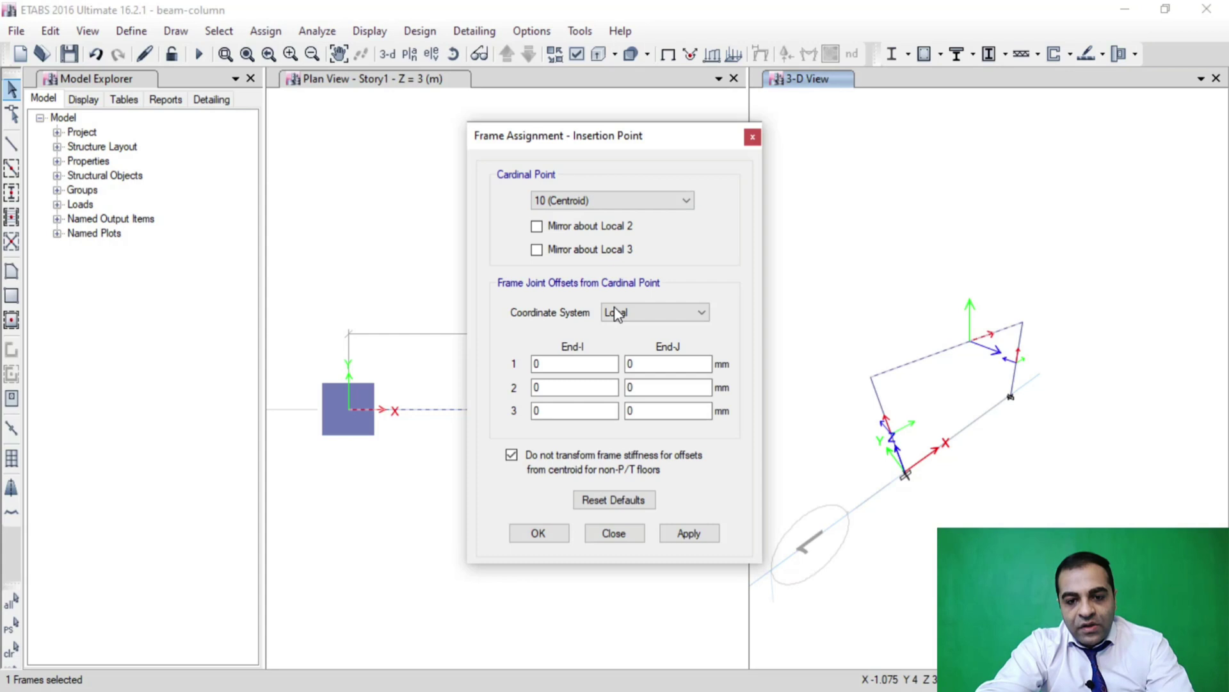
pyautogui.click(621, 311)
pyautogui.click(695, 350)
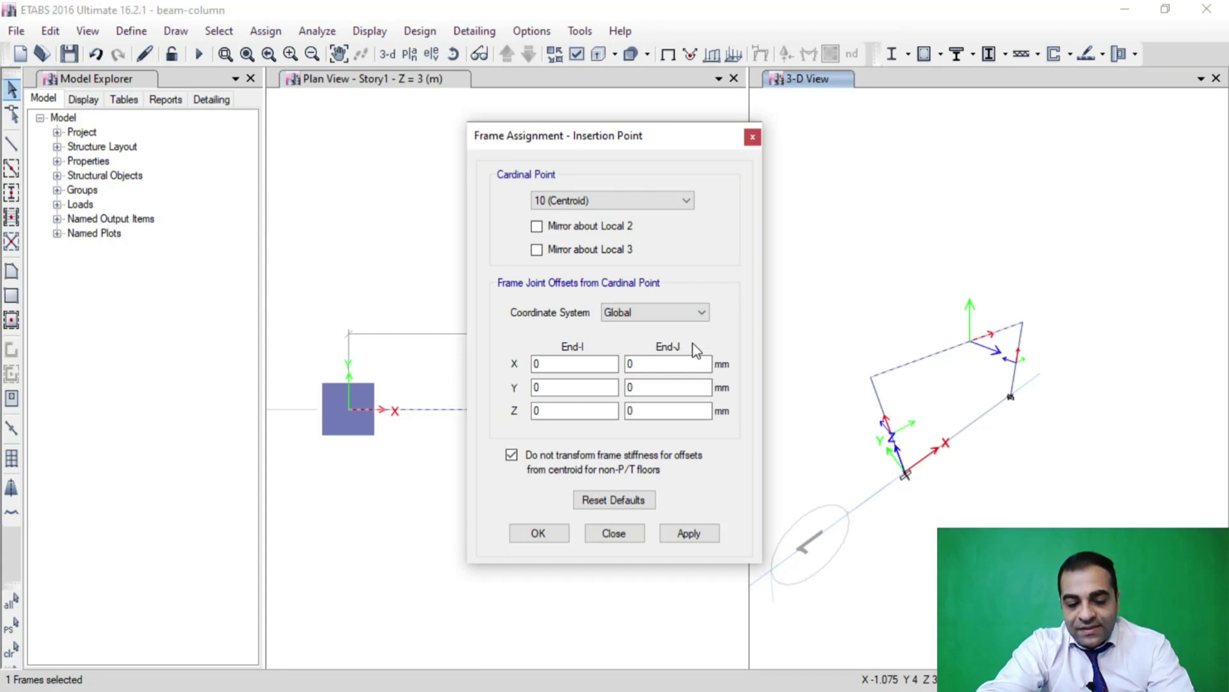
pyautogui.doubleClick(544, 388)
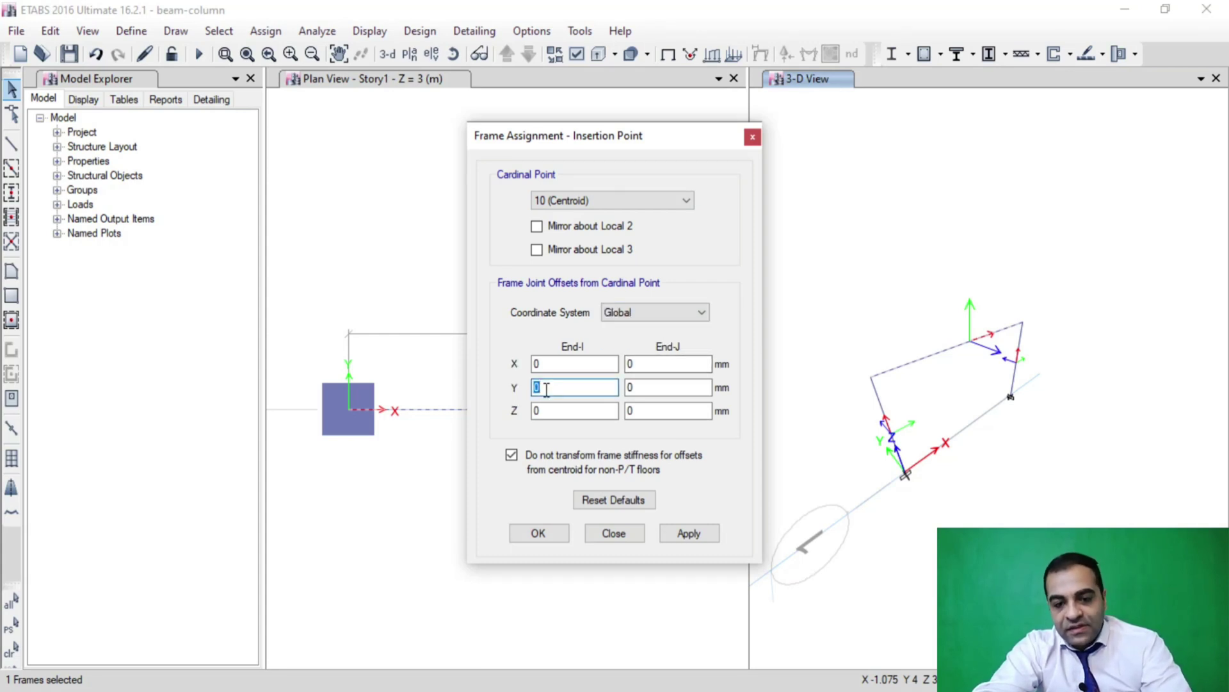
pyautogui.write('150')
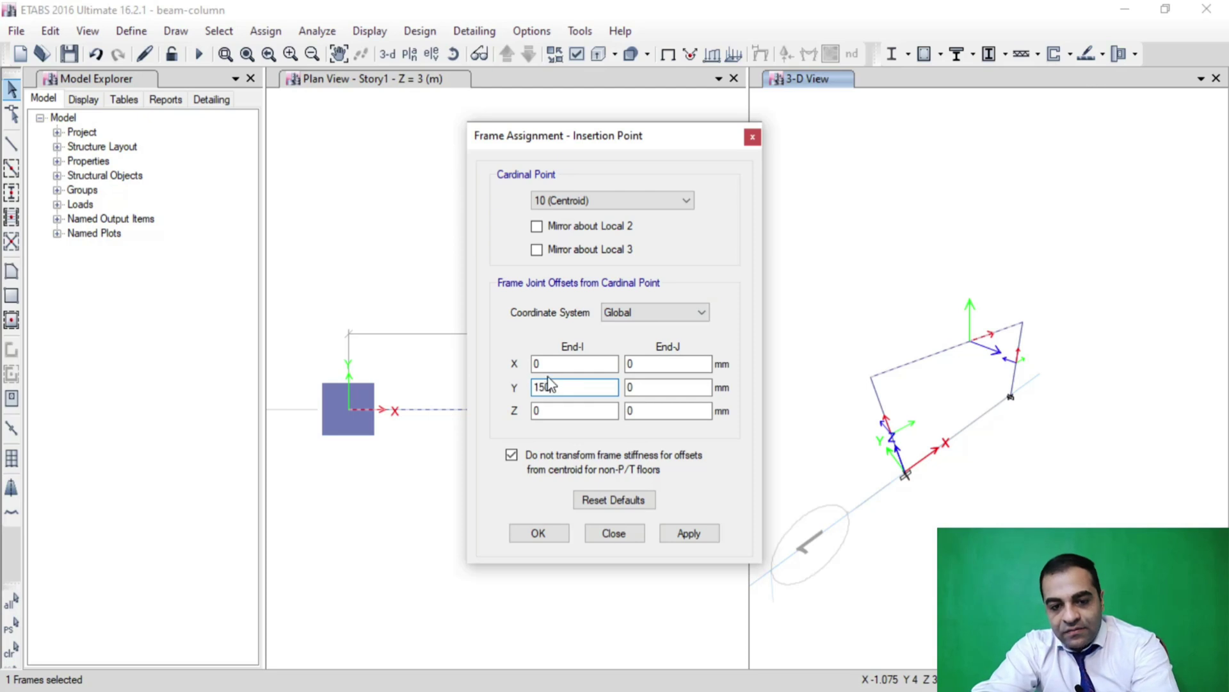
pyautogui.doubleClick(666, 388)
pyautogui.write('15')
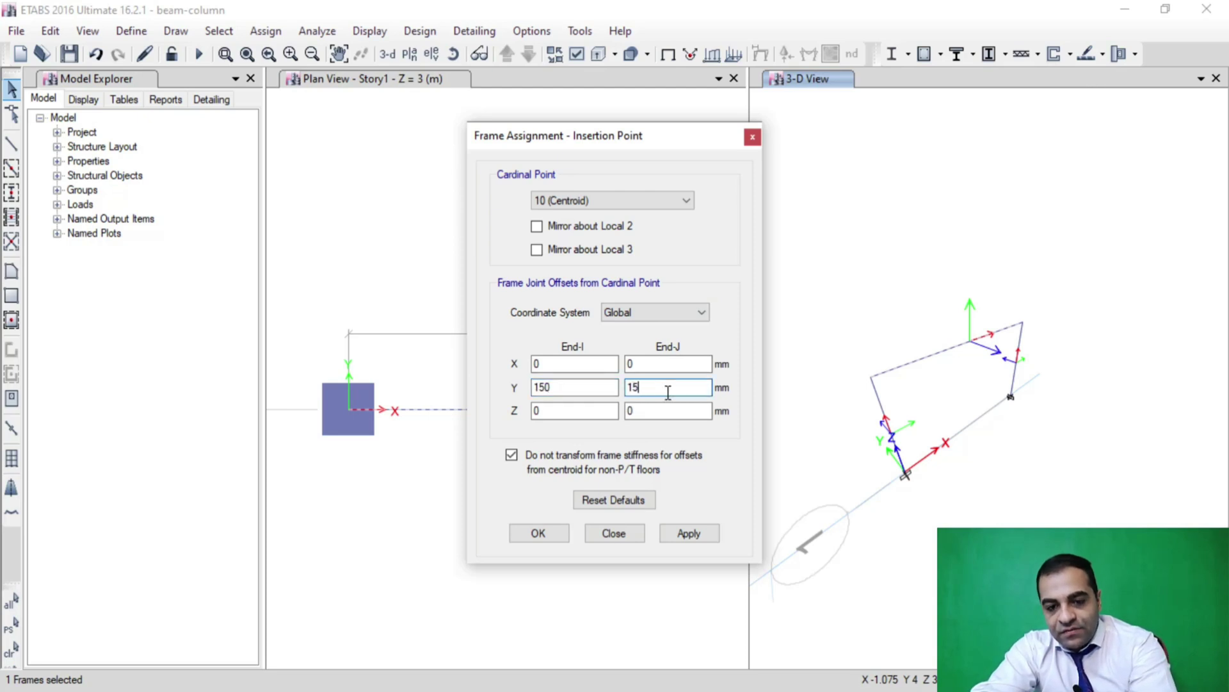
pyautogui.write('0')
pyautogui.click(612, 457)
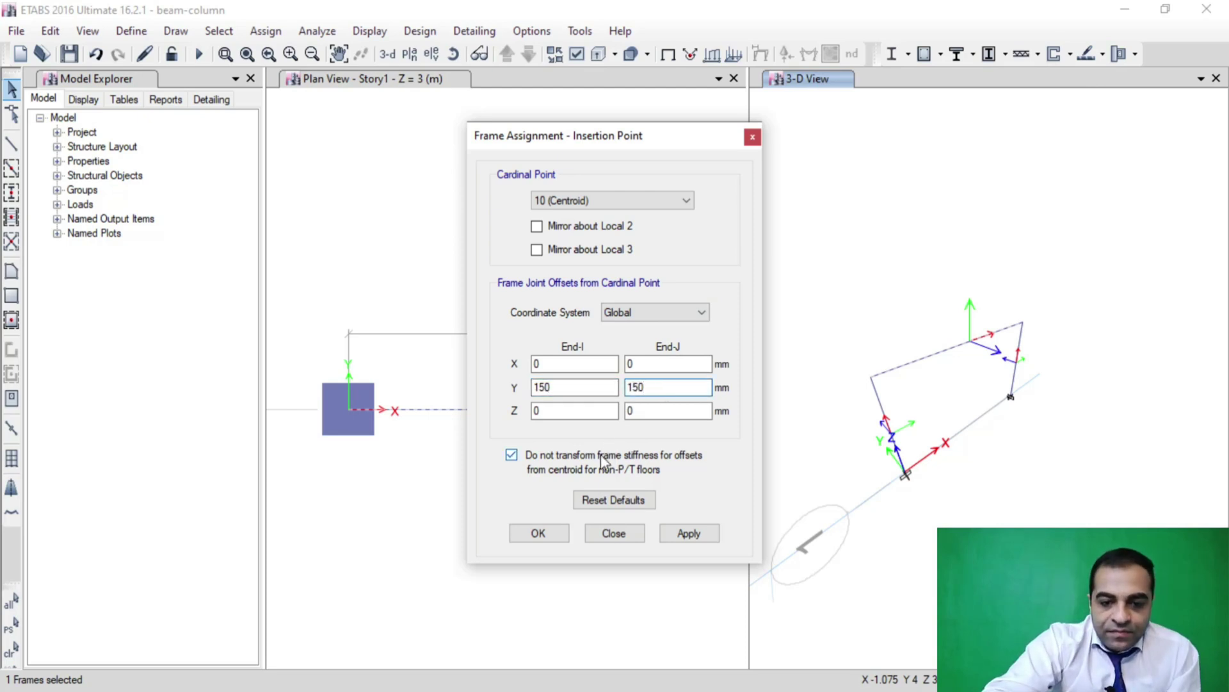
pyautogui.click(666, 532)
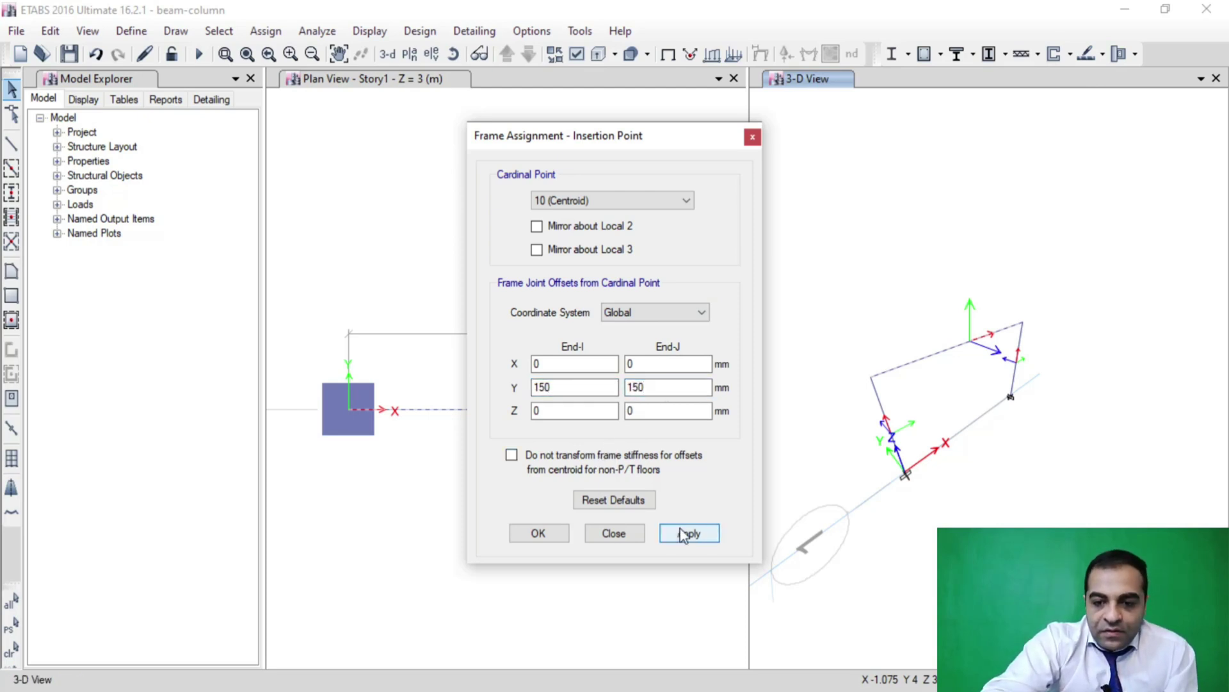
pyautogui.click(535, 533)
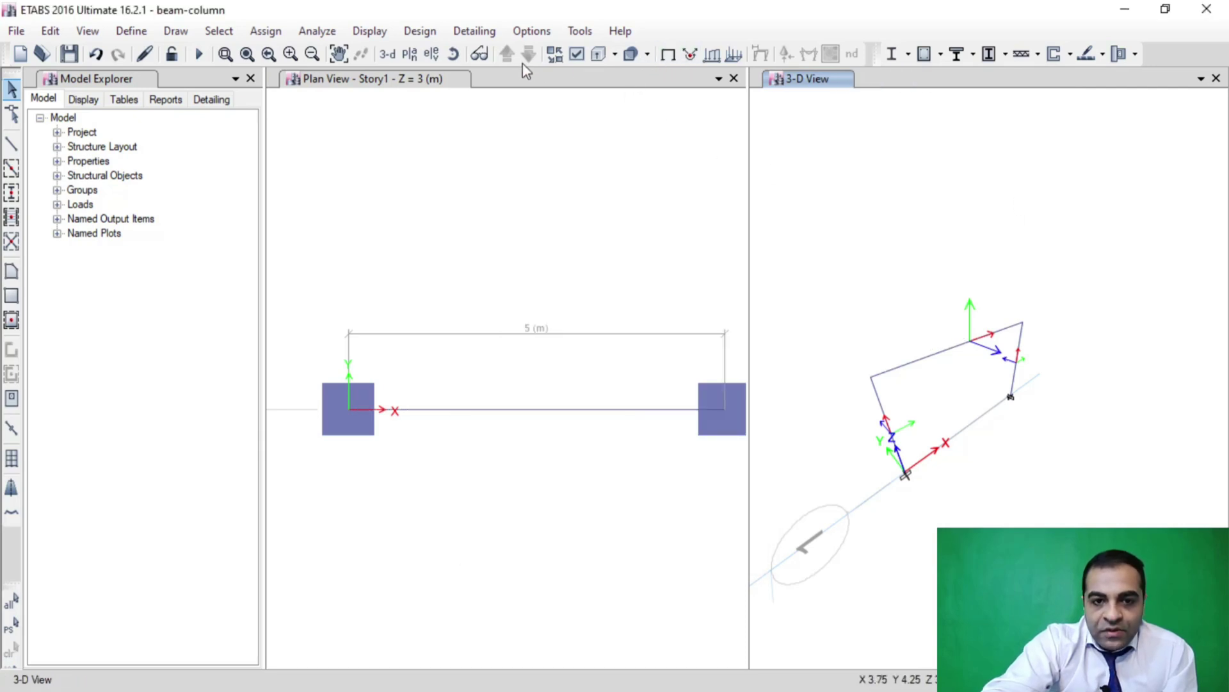
# Step: Inspect the offset beam in extruded view, switch back to line display, and rerun the analysis
pyautogui.click(600, 57)
pyautogui.scroll(3, 941, 354)
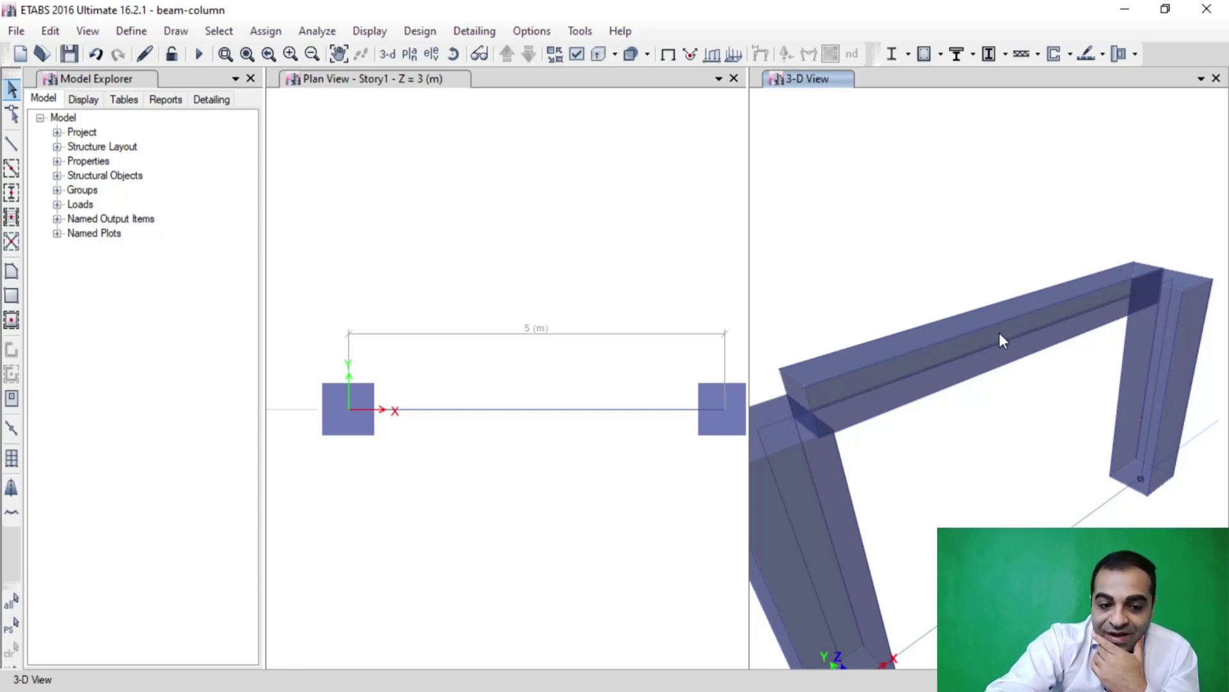
pyautogui.scroll(-5, 1117, 324)
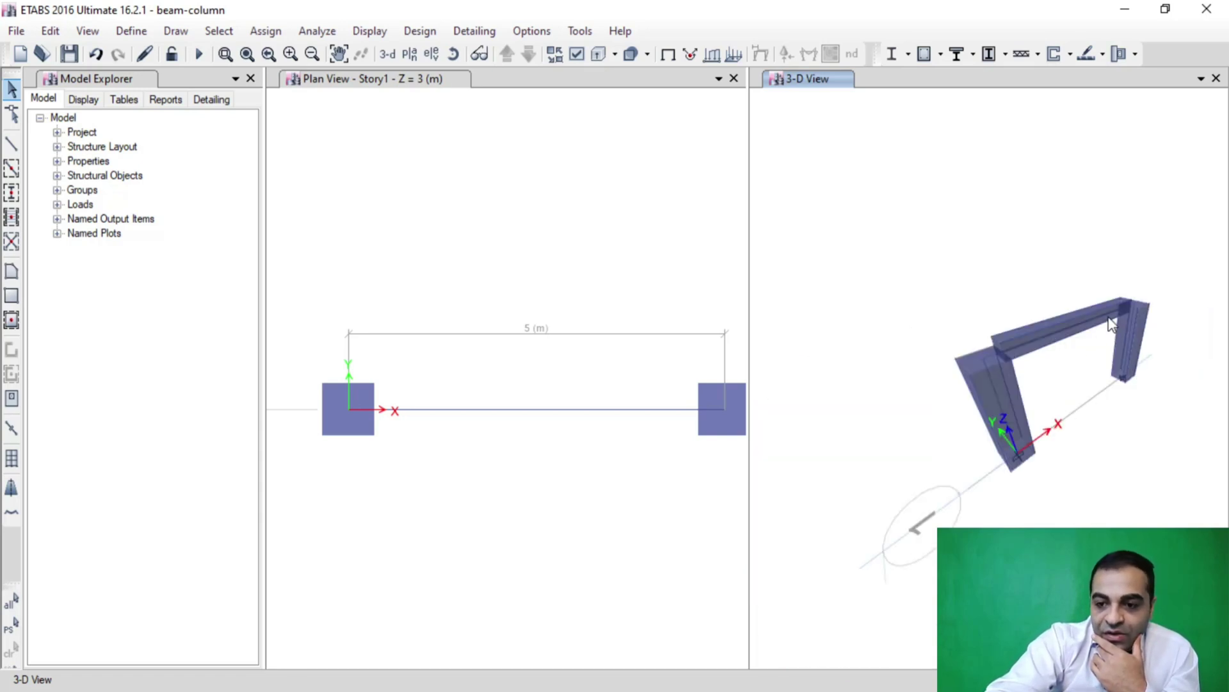
pyautogui.click(668, 54)
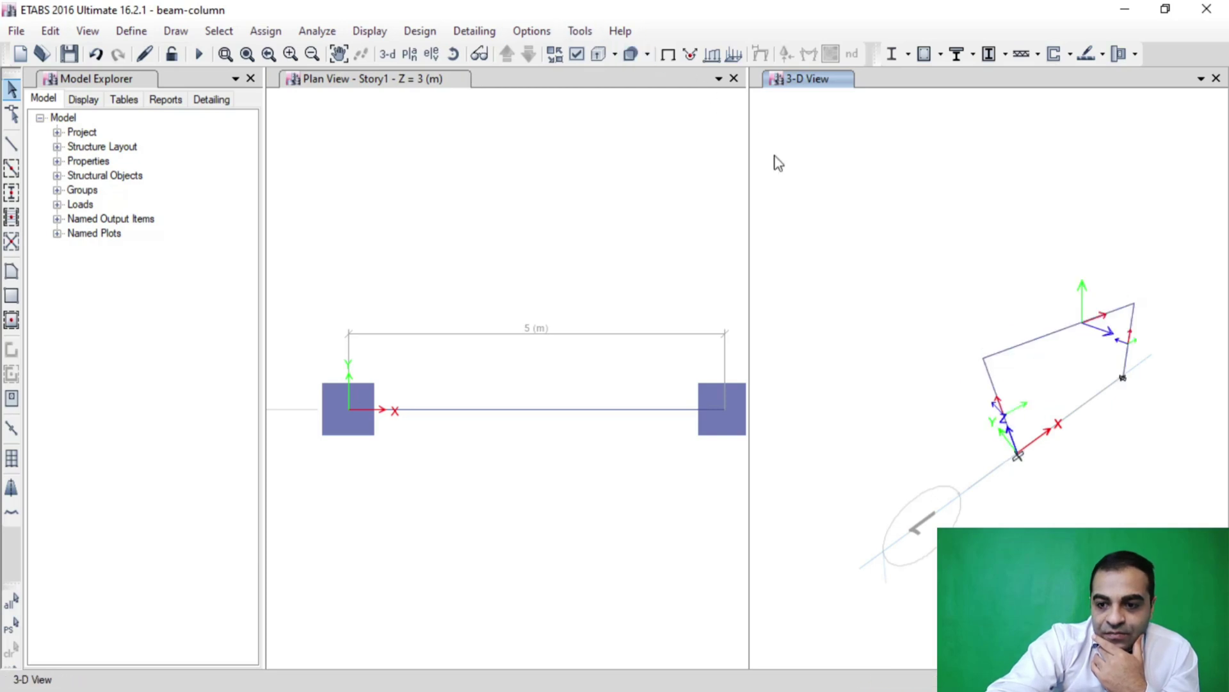
pyautogui.click(199, 55)
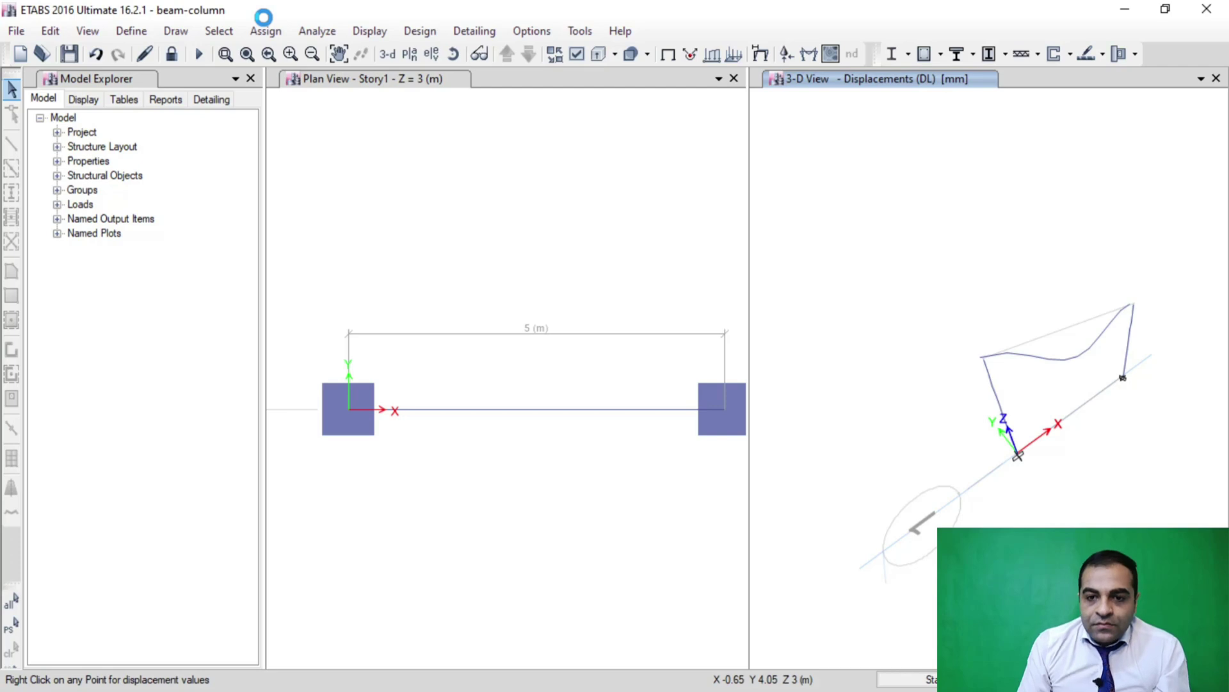
# Step: Plot the DL Moment 2-2 force diagram on the frame
pyautogui.click(362, 33)
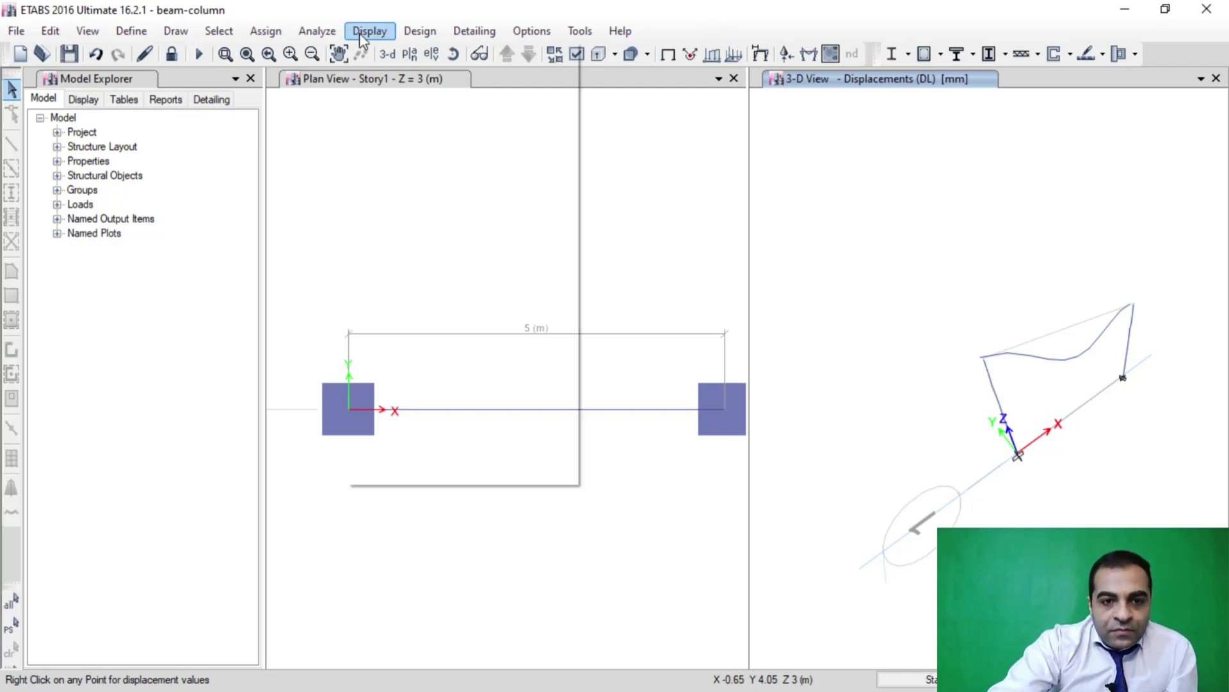
pyautogui.moveTo(387, 132)
pyautogui.click(728, 192)
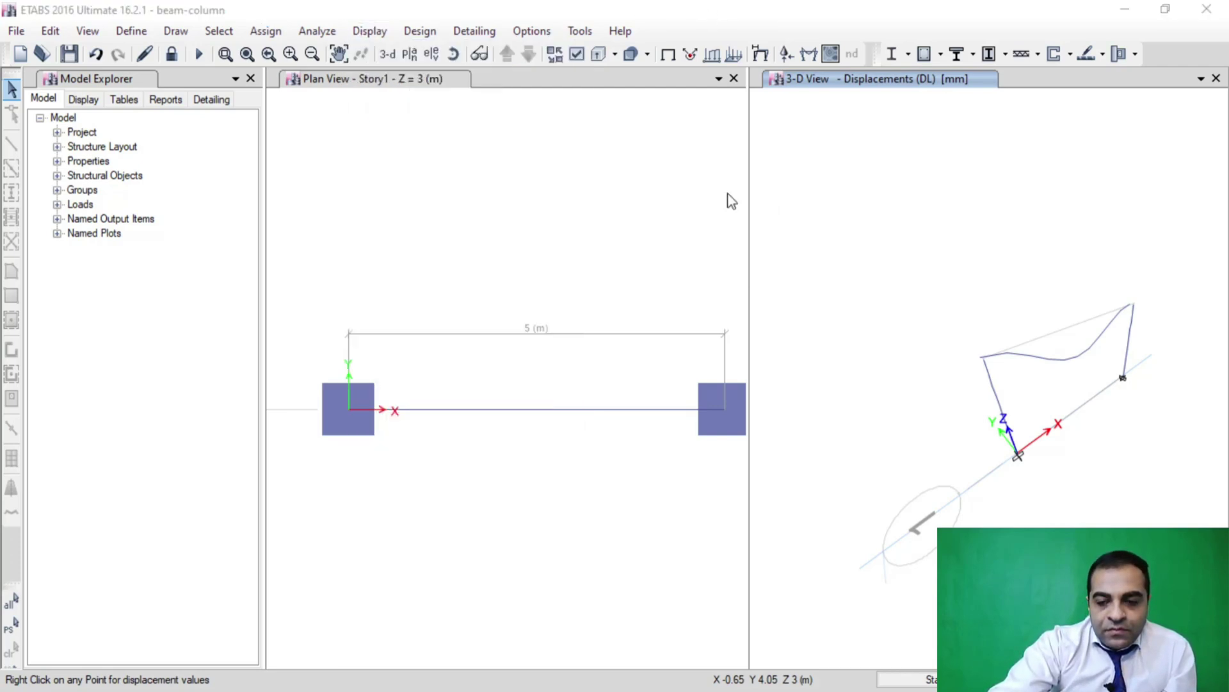
pyautogui.click(562, 265)
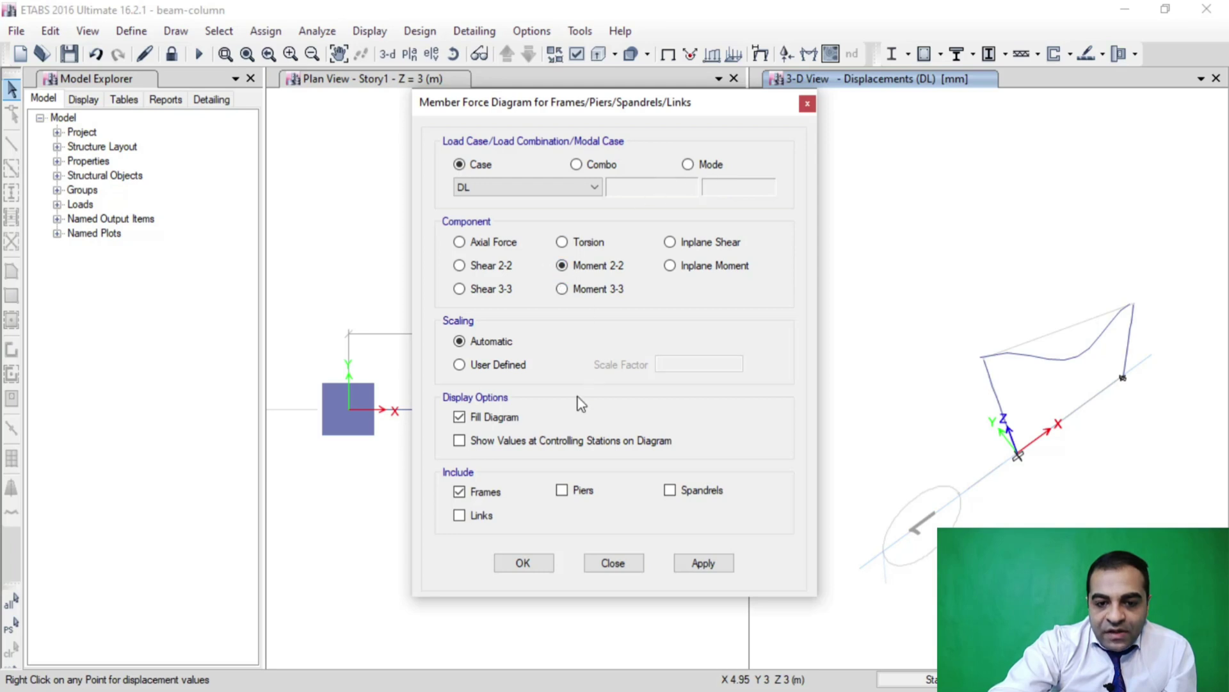
pyautogui.click(703, 563)
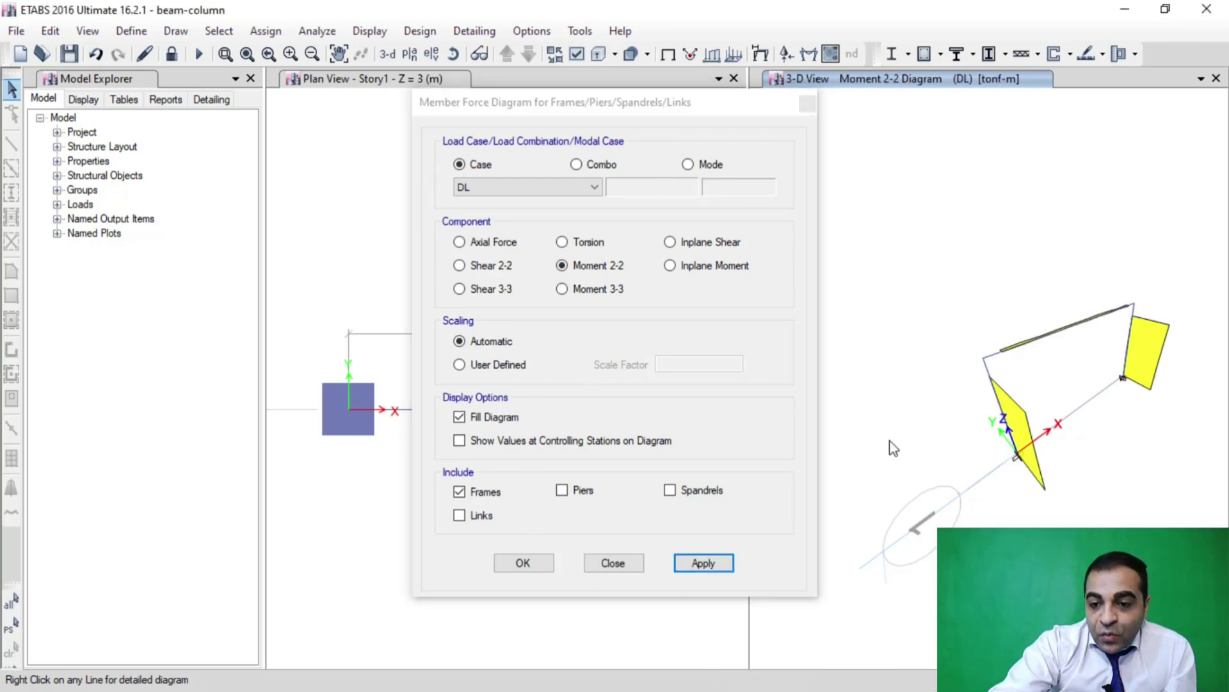
pyautogui.moveTo(1001, 402)
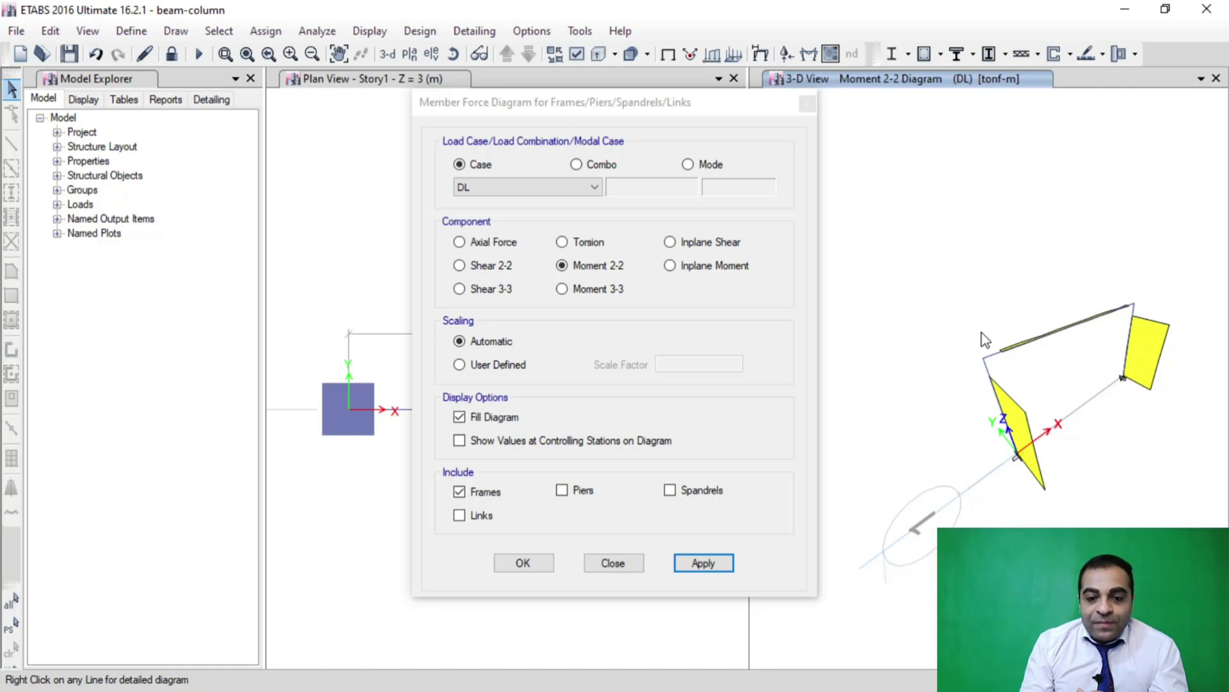
# Step: Reapply the Moment 2-2 diagram and close the Member Force Diagram dialog with OK
pyautogui.click(703, 563)
pyautogui.click(524, 562)
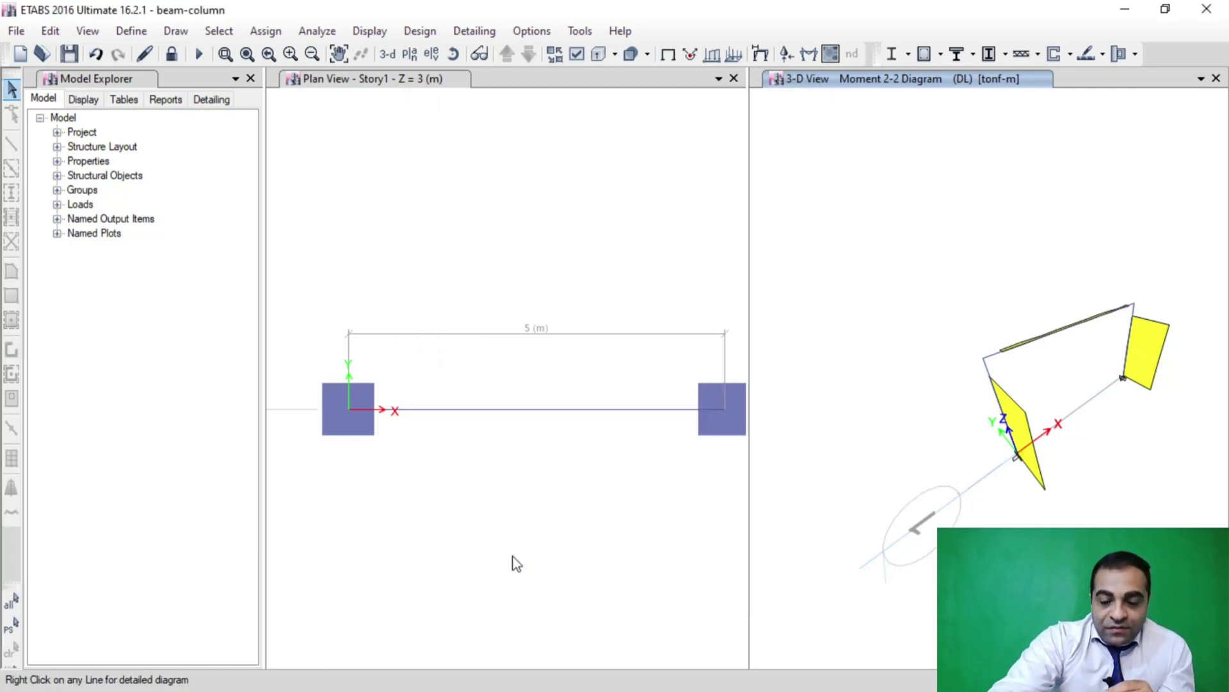